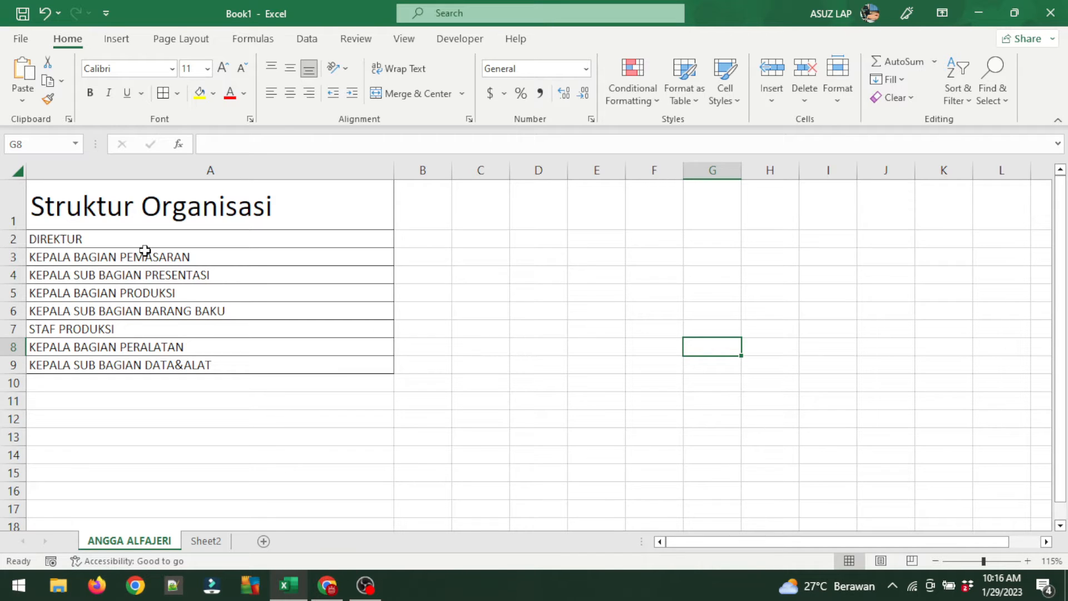
Select the eight job titles in A2:A9, from DIREKTUR through KEPALA SUB BAGIAN DATA&ALAT.
drag(145, 238, 120, 321)
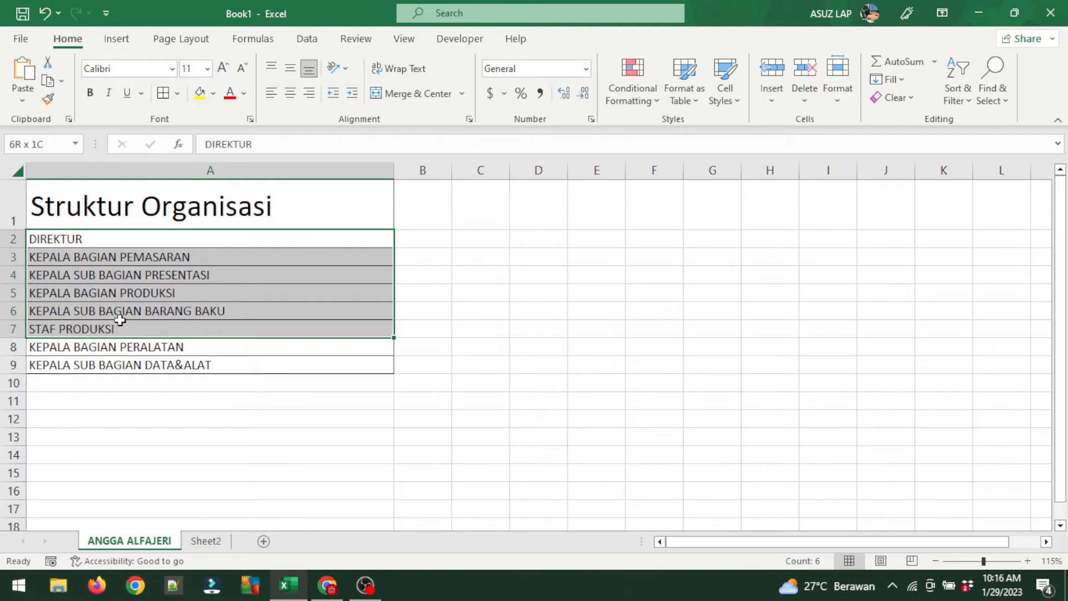
drag(121, 320, 118, 328)
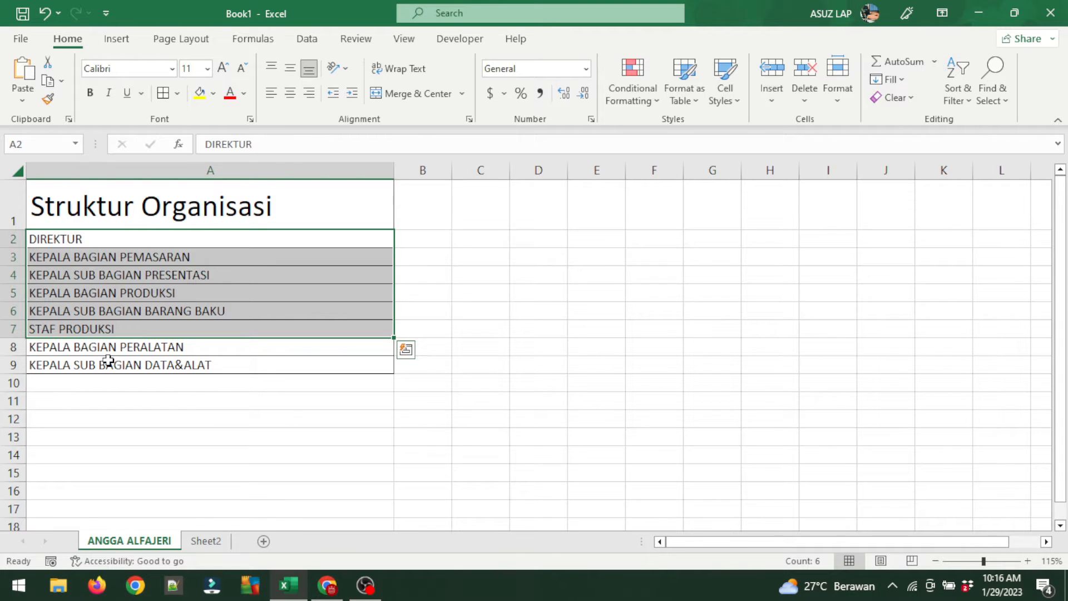
click(111, 383)
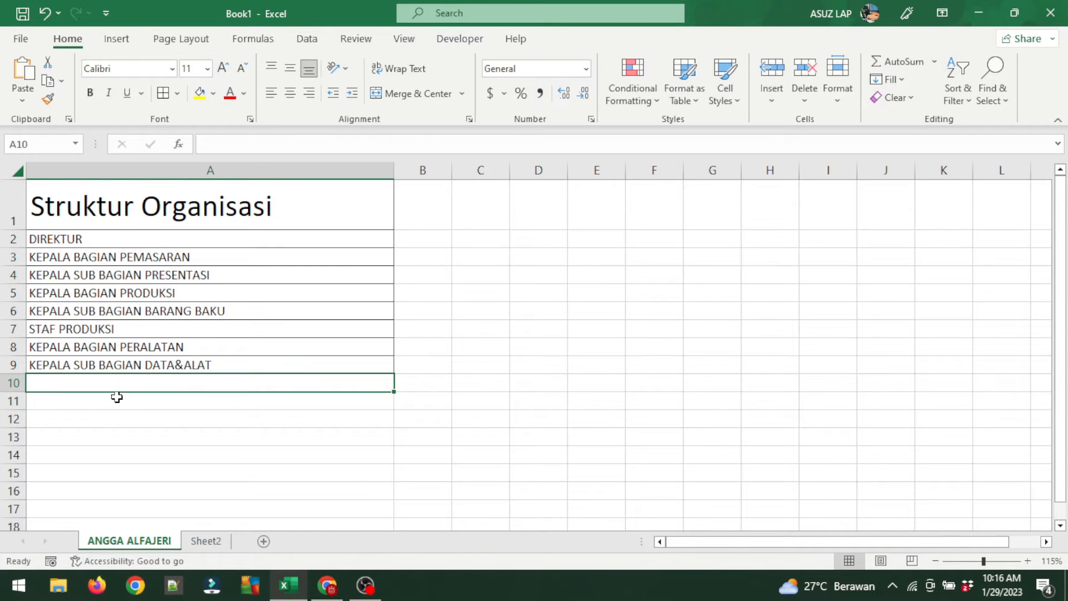
drag(143, 238, 119, 365)
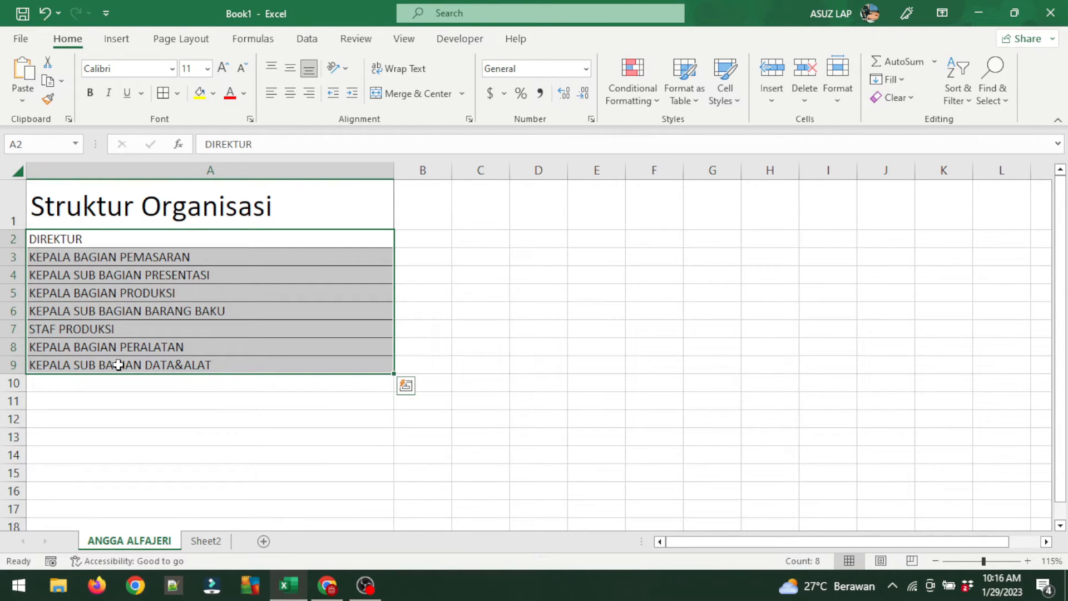
Delete Sheet2 and add a new blank worksheet, Sheet3.
click(195, 548)
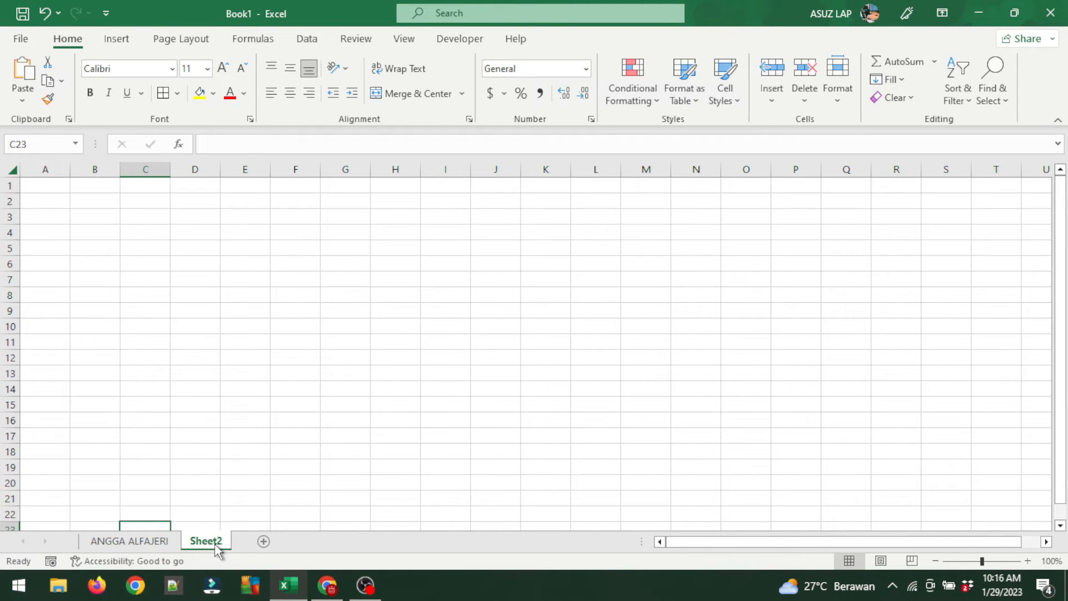
right_click(209, 544)
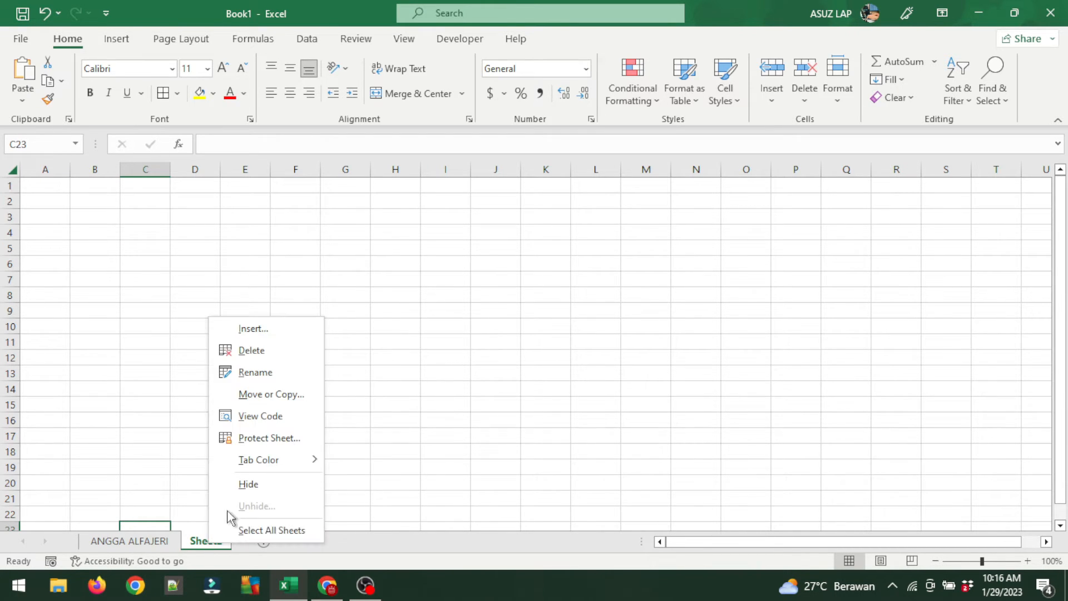
click(273, 352)
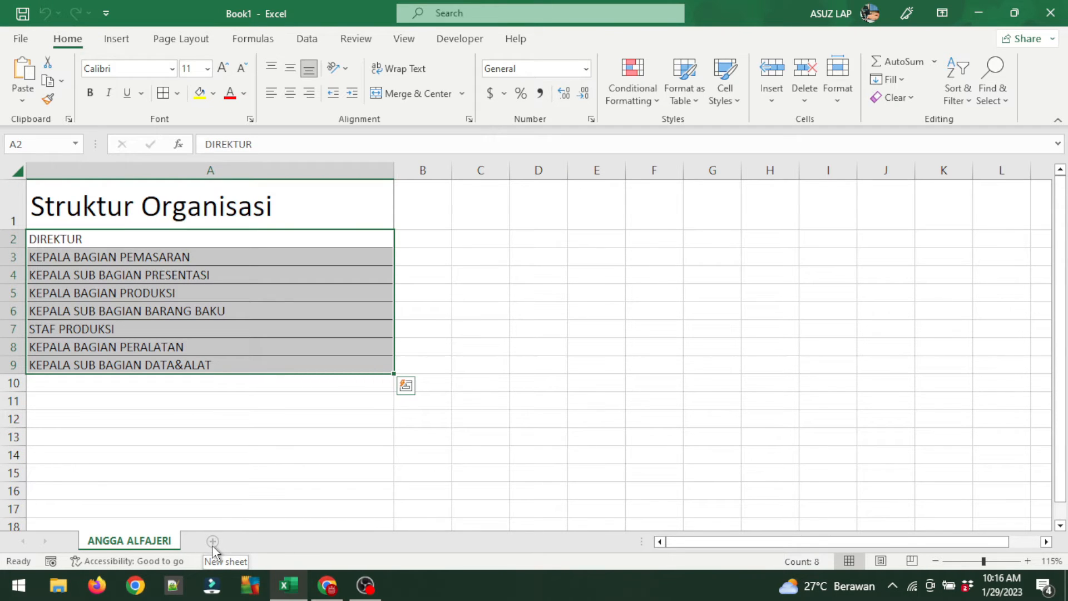
click(212, 542)
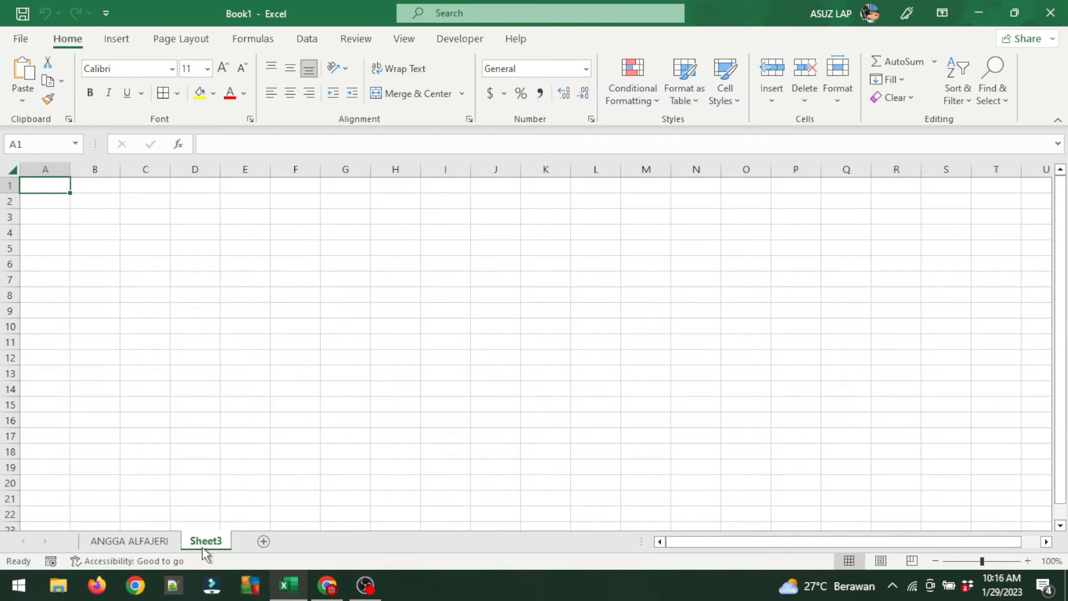
Copy the job titles in A2:A9 and switch to the empty Sheet3.
click(134, 541)
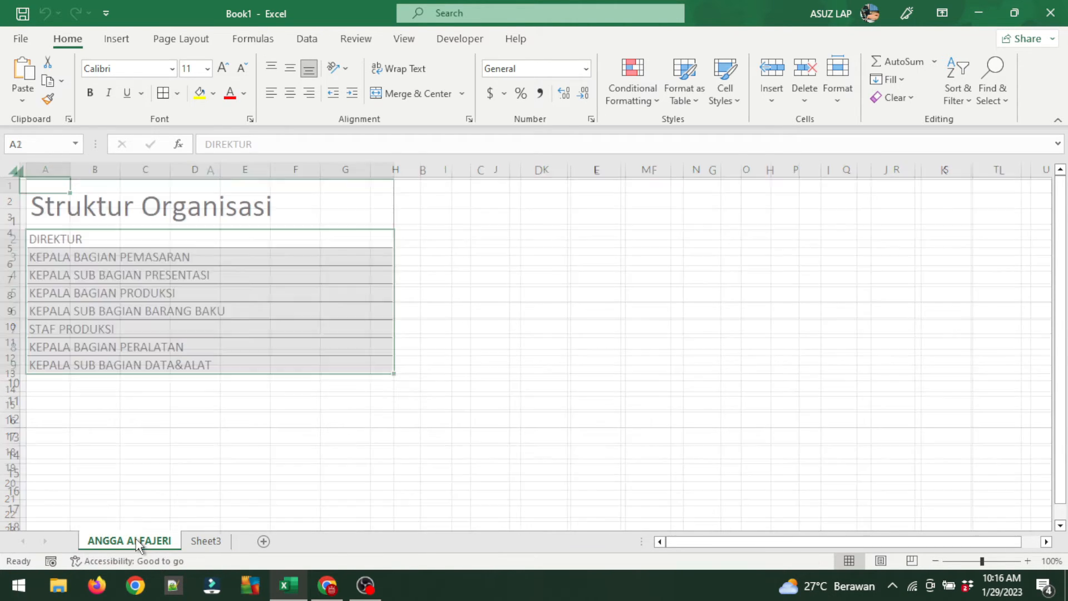
click(183, 435)
drag(124, 237, 123, 356)
right_click(138, 333)
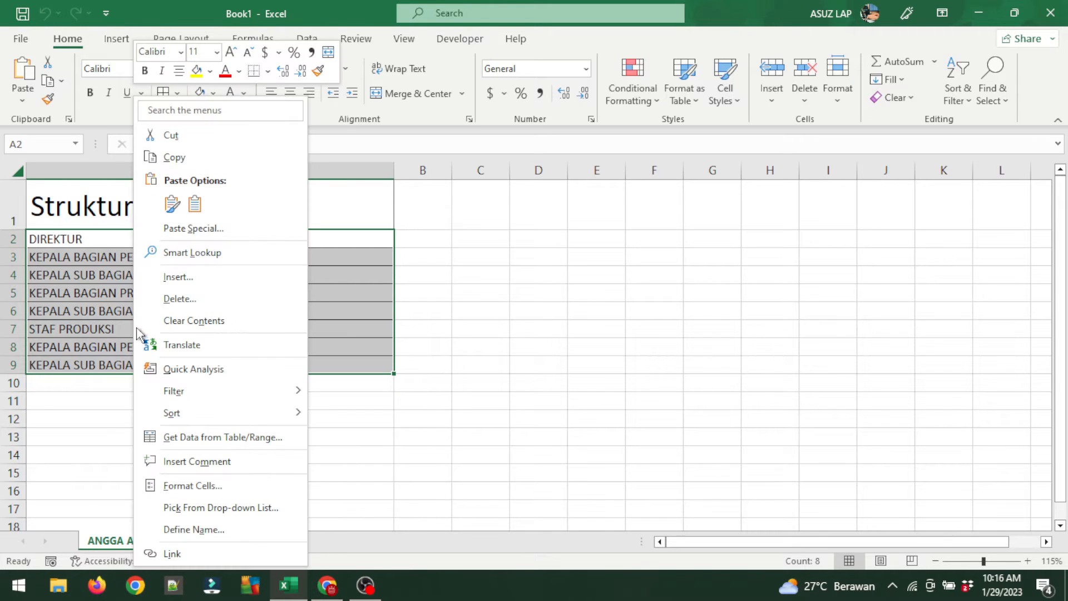
click(168, 157)
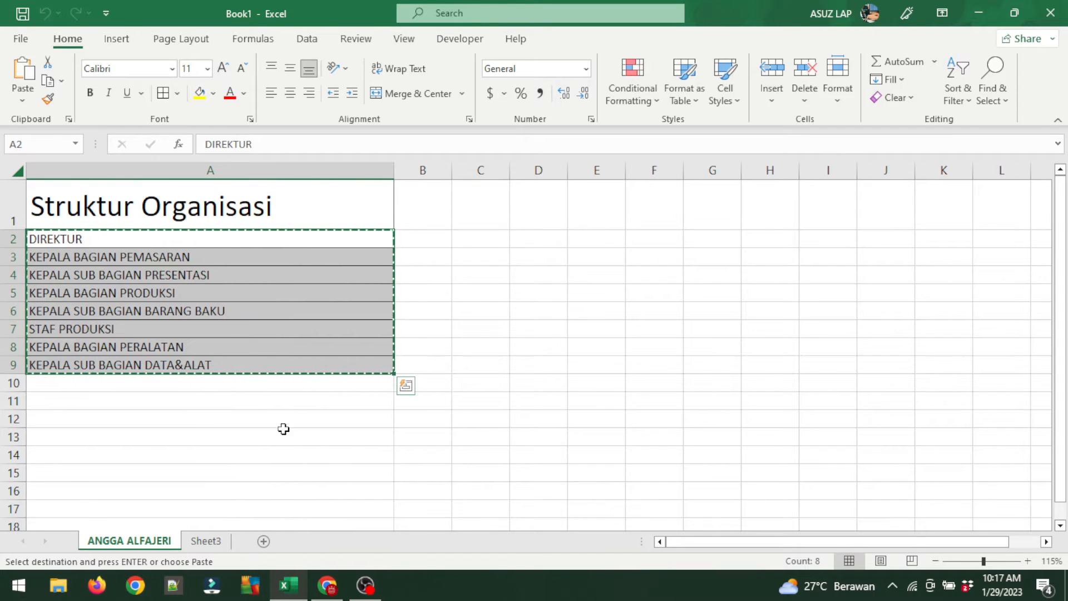
click(205, 540)
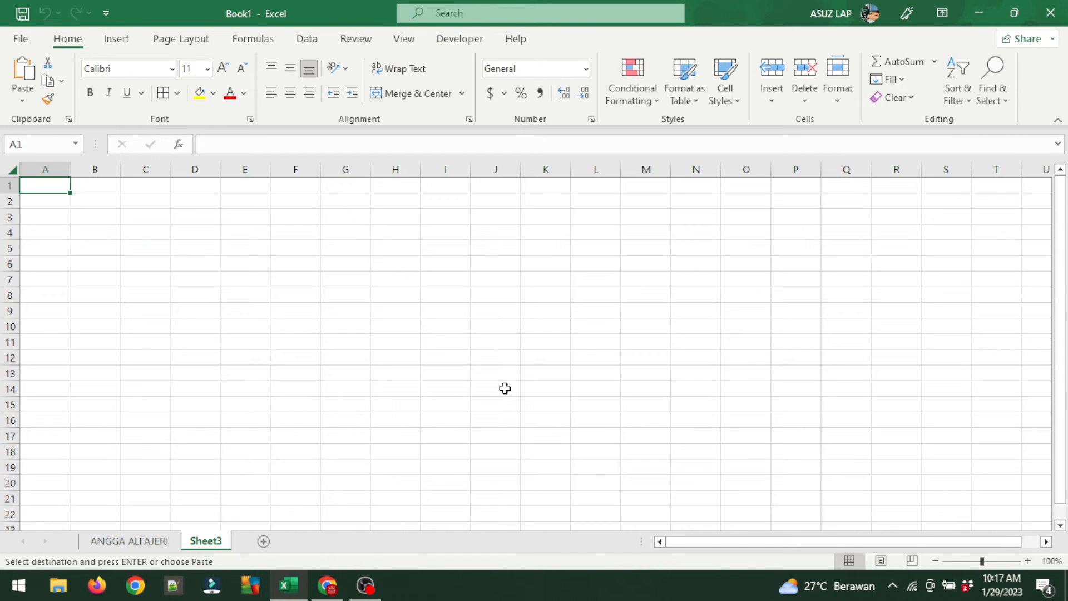
With F6 as the chart location, search Excel's commands for 'SMART' to find SmartArt.
click(287, 264)
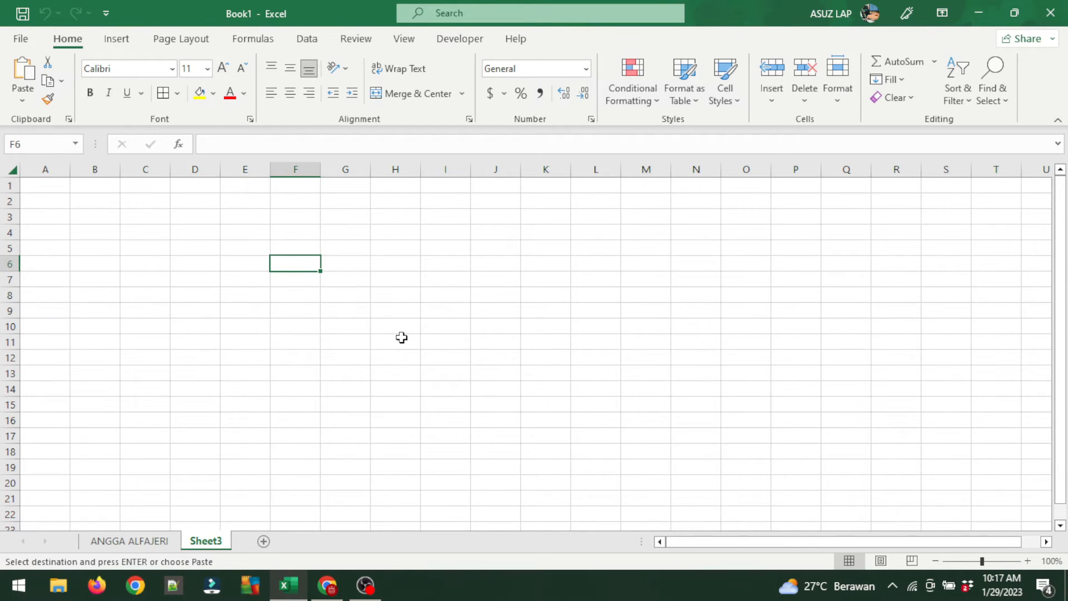
click(117, 39)
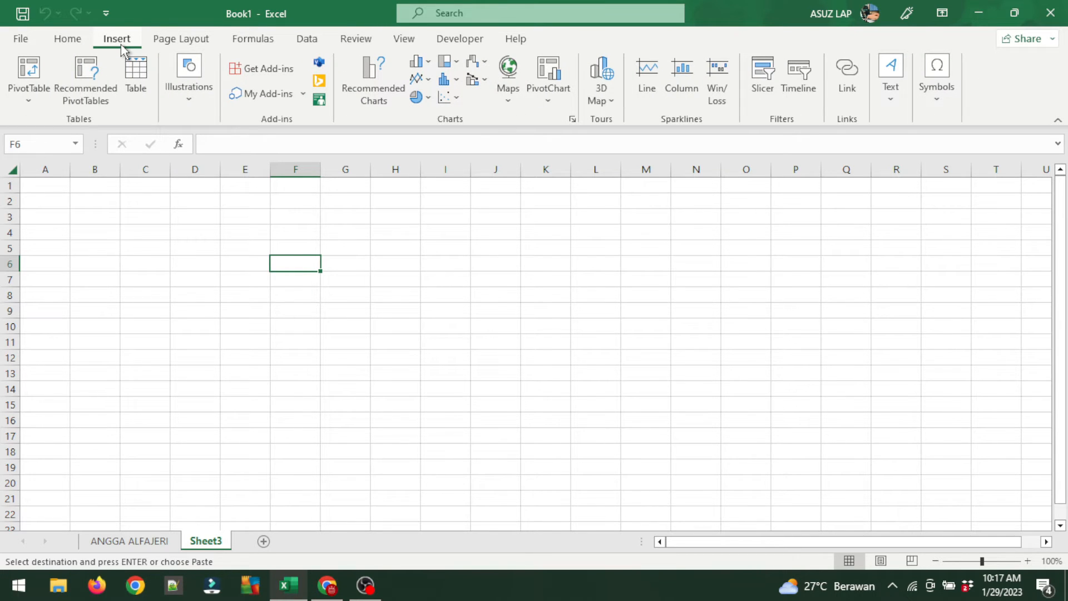
click(179, 102)
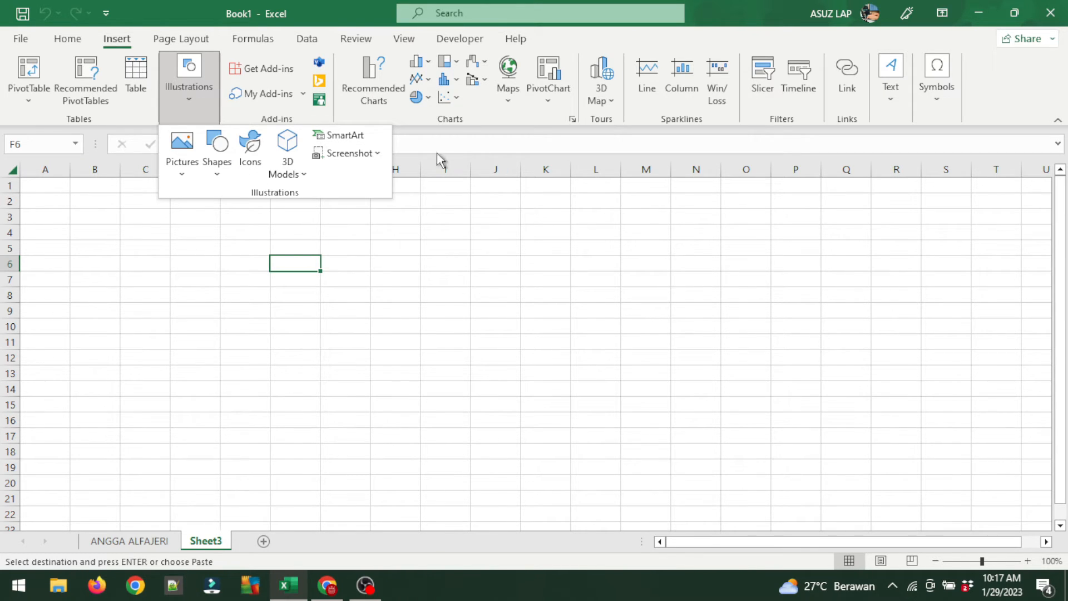
click(461, 141)
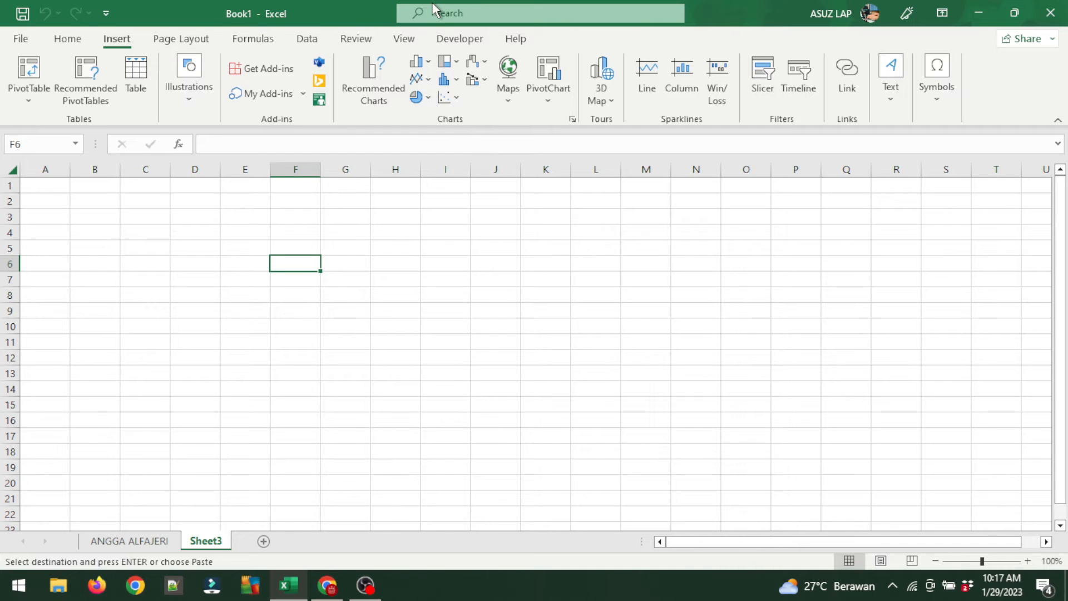
click(442, 18)
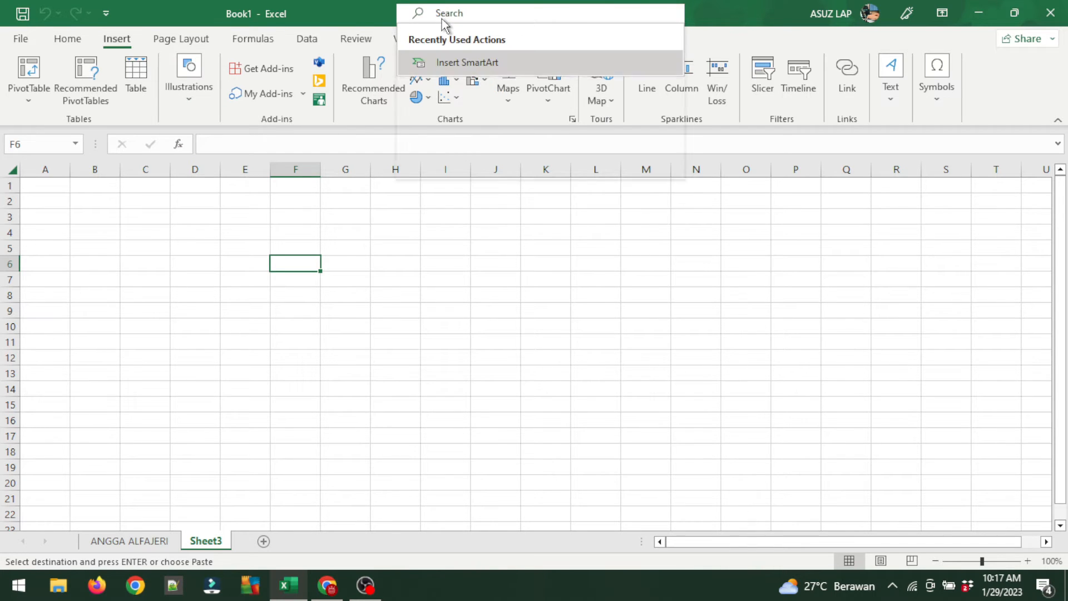
text(SMART)
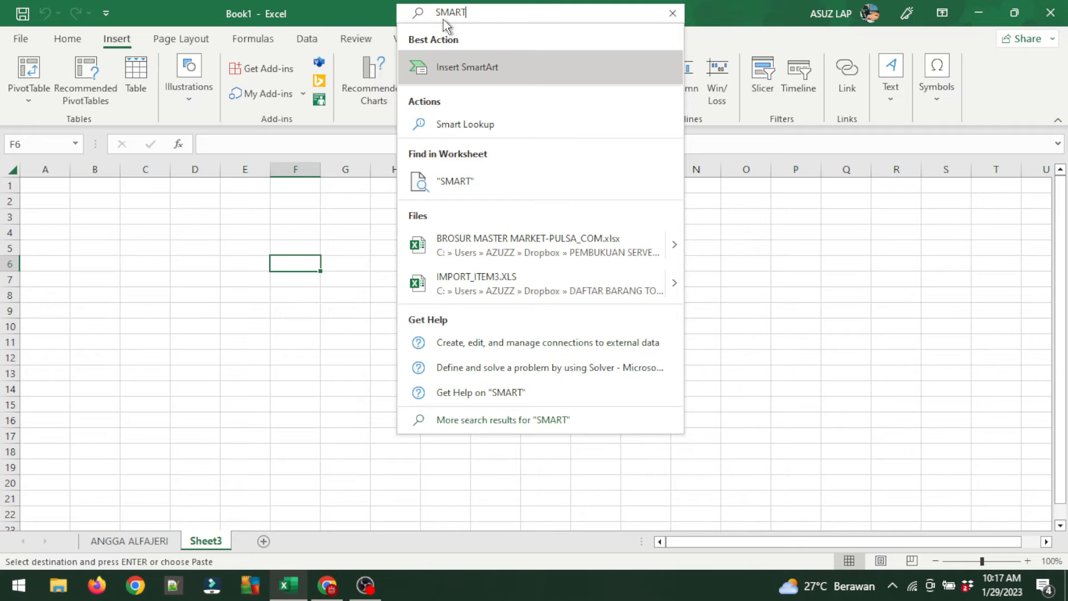
Insert a Hierarchy SmartArt using the Name and Title Organization Chart layout.
click(457, 68)
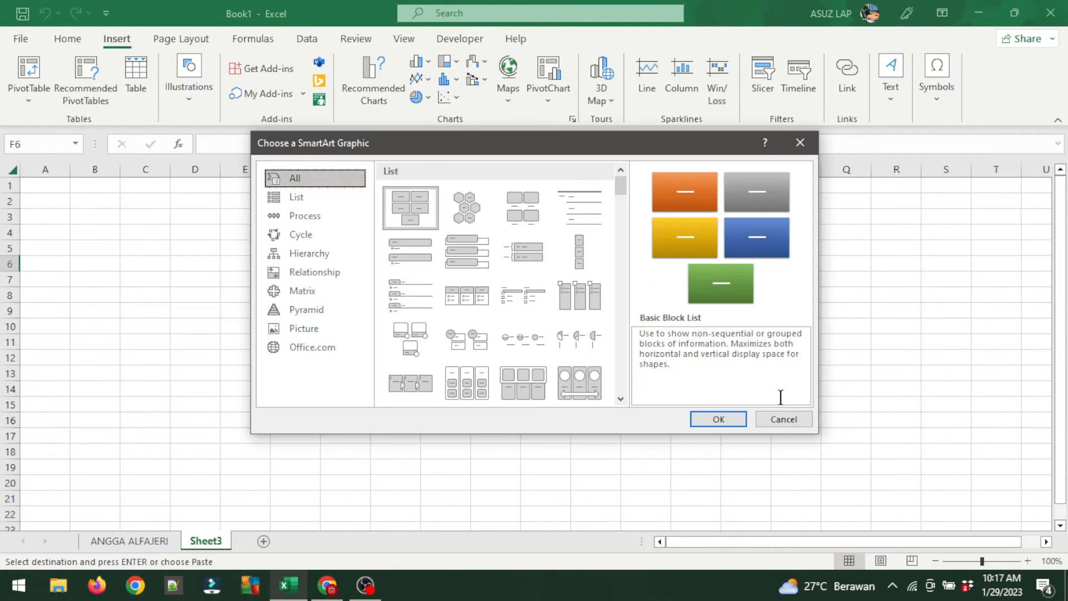
click(800, 421)
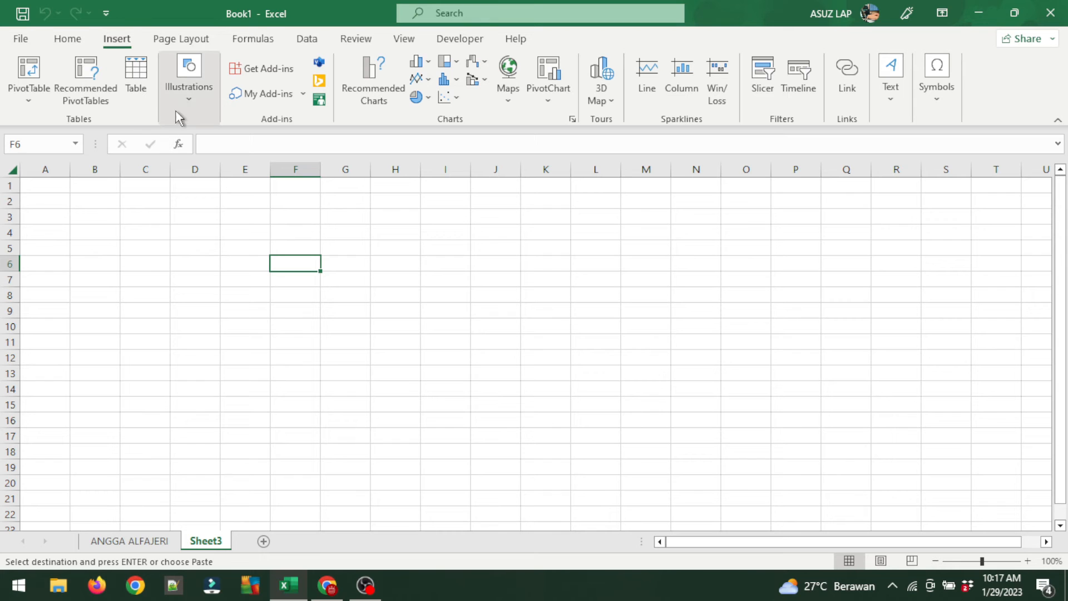
click(183, 100)
click(340, 136)
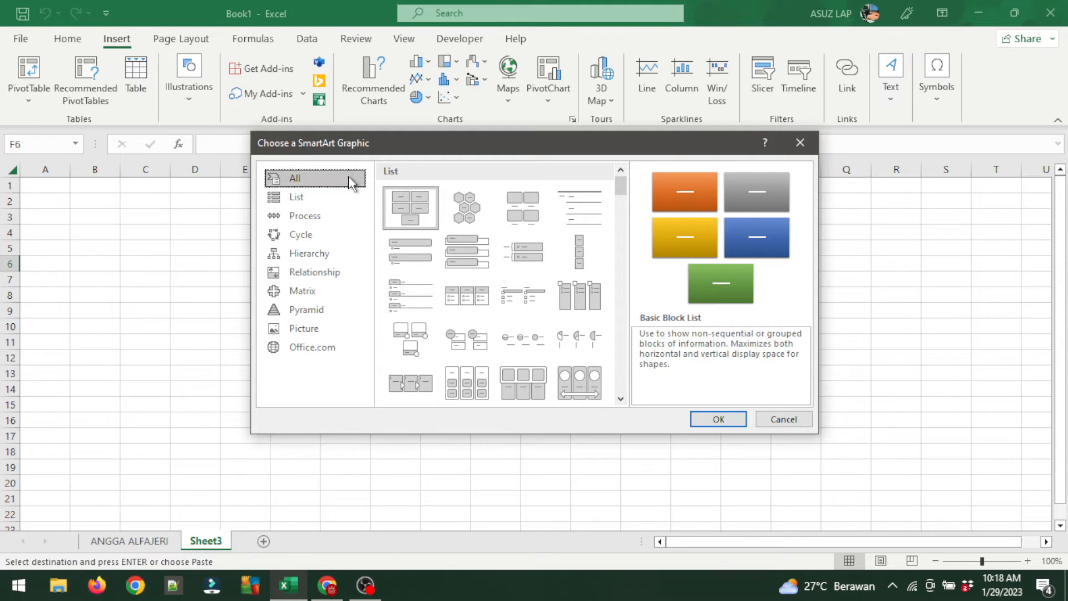
click(315, 252)
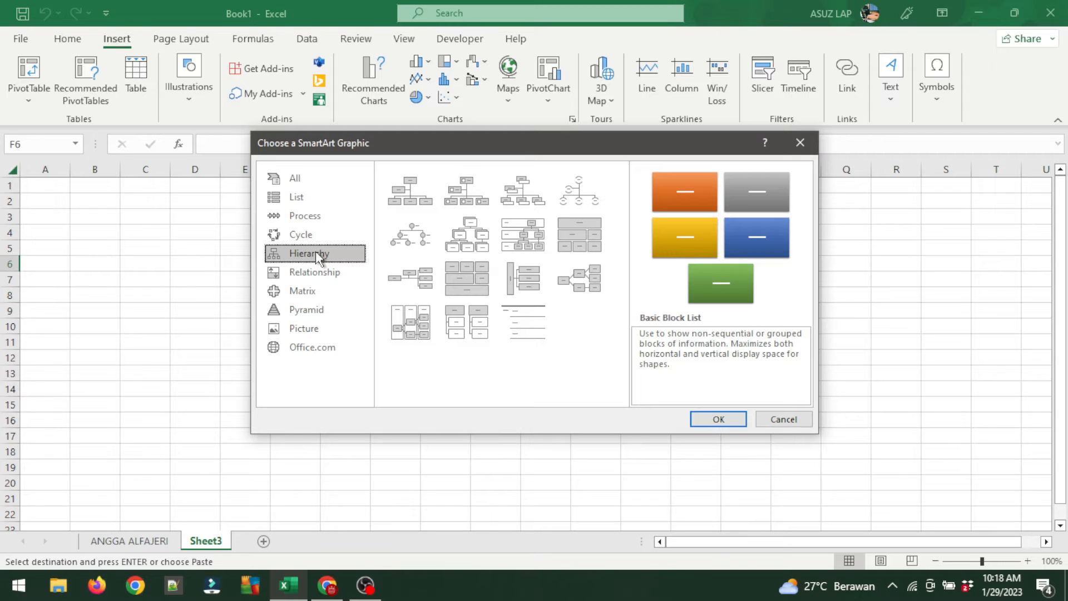
click(537, 234)
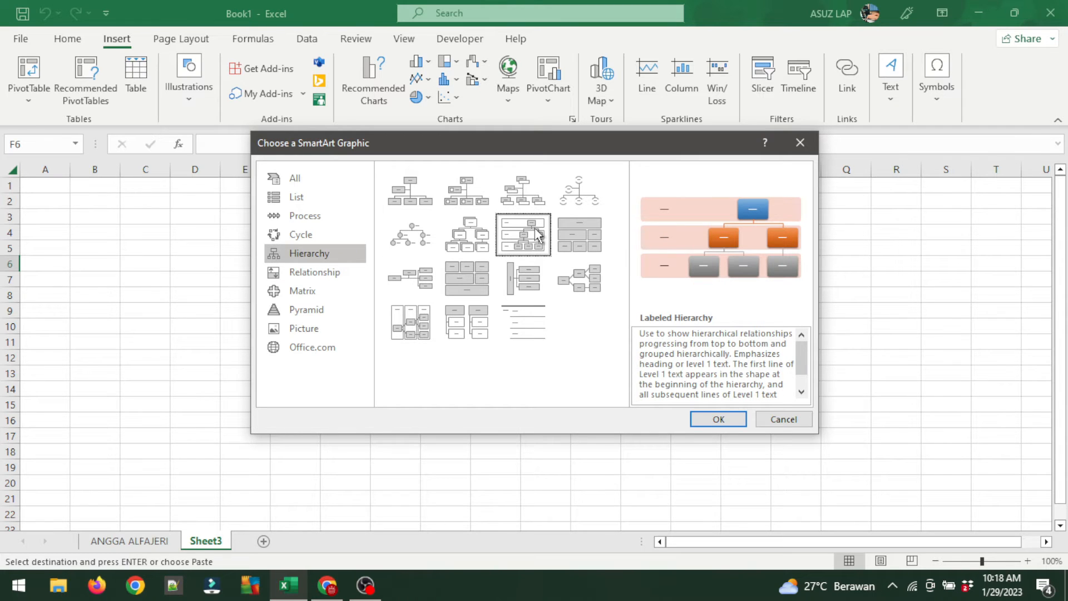
click(515, 197)
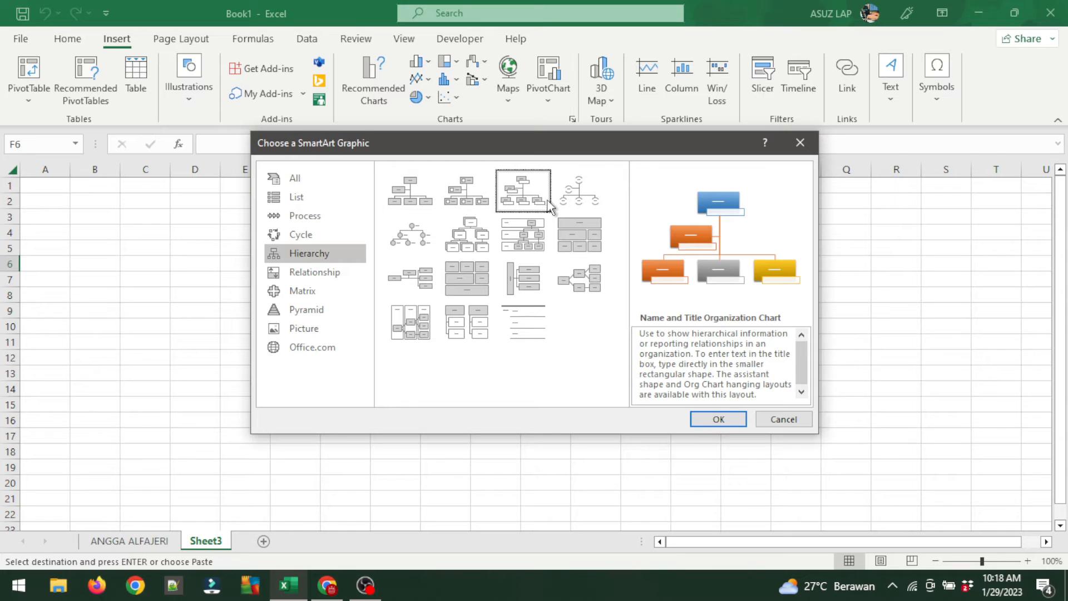
click(578, 195)
click(516, 194)
click(721, 424)
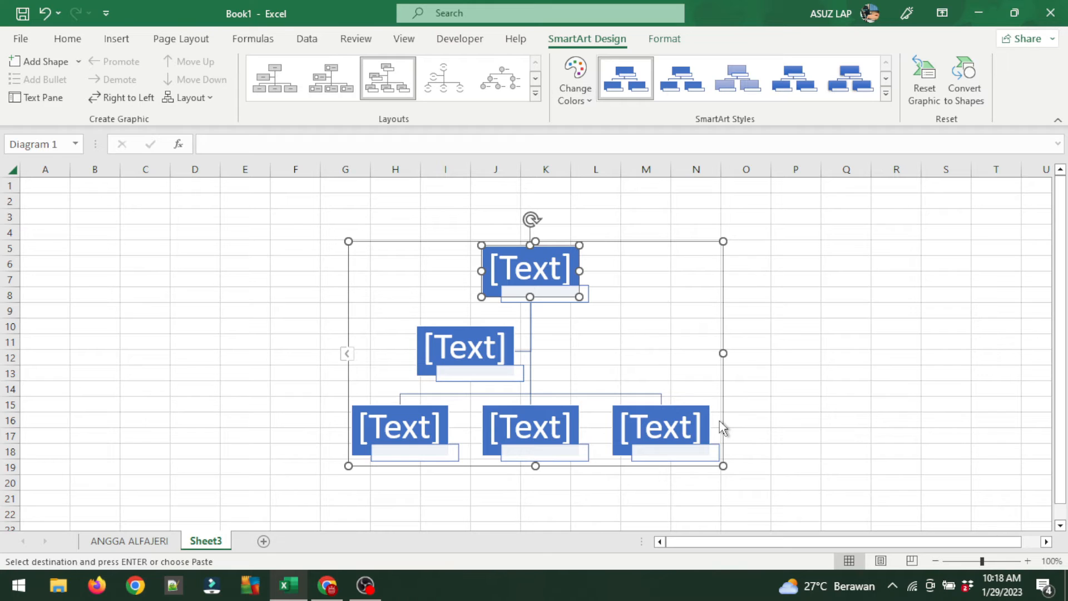
In the Text Pane, replace the placeholder entries by pasting the eight copied job titles.
click(42, 104)
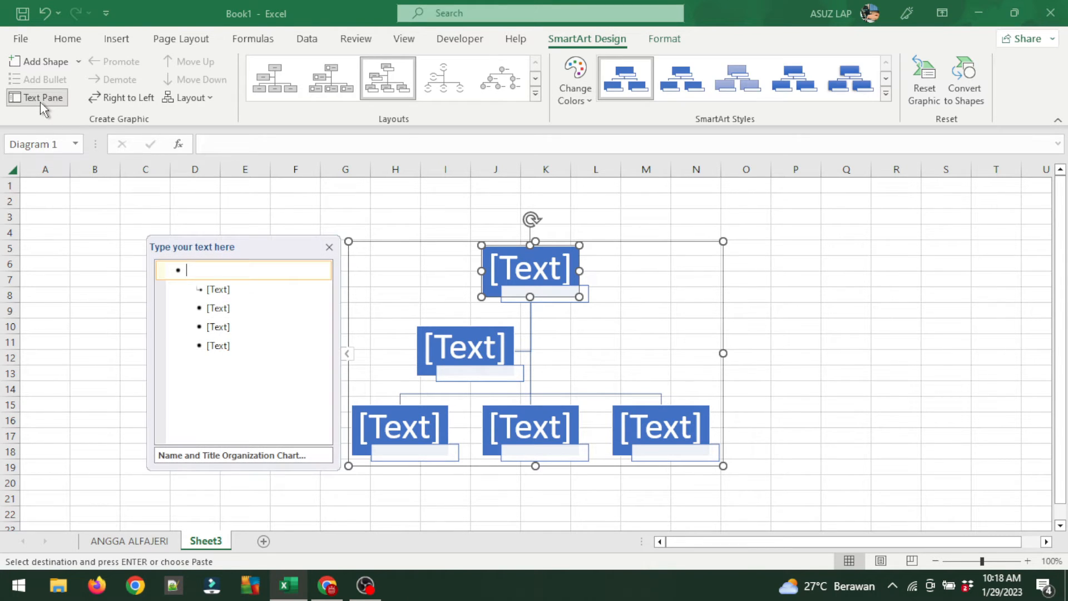
click(329, 248)
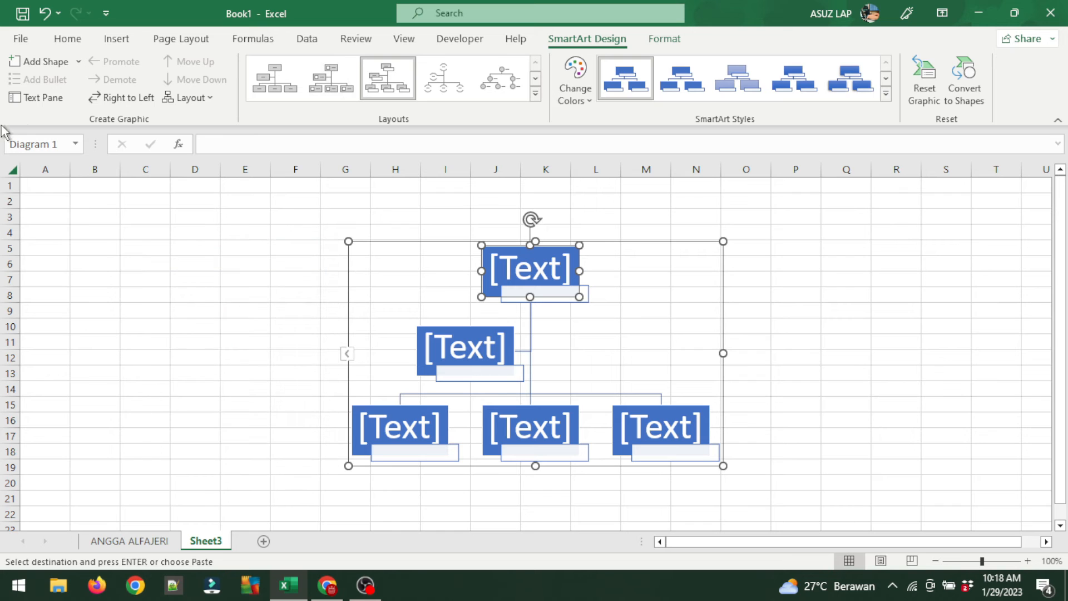
click(347, 355)
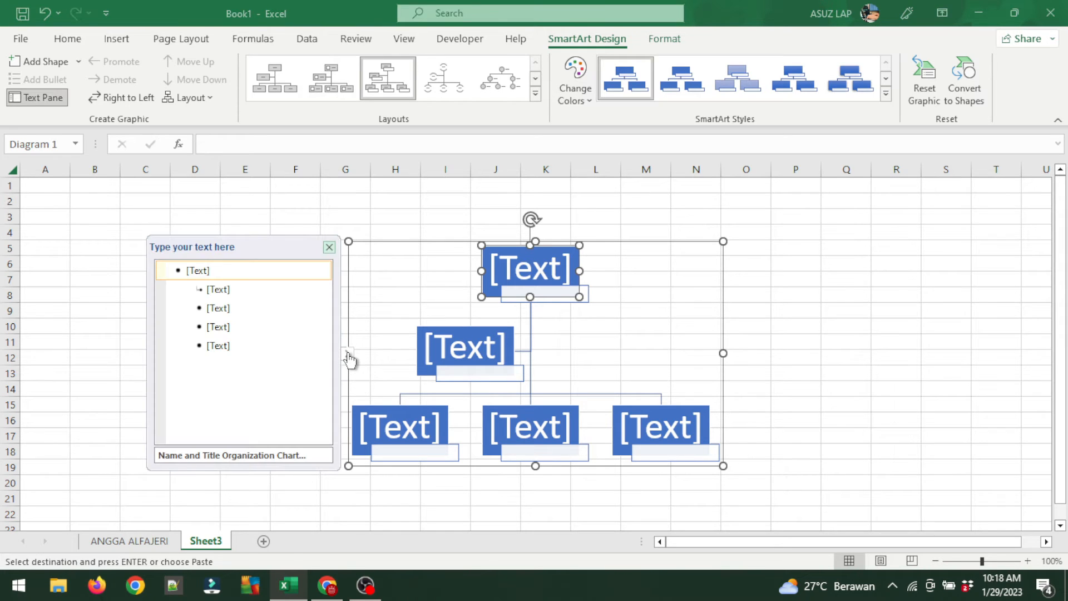
click(250, 360)
drag(238, 356, 177, 268)
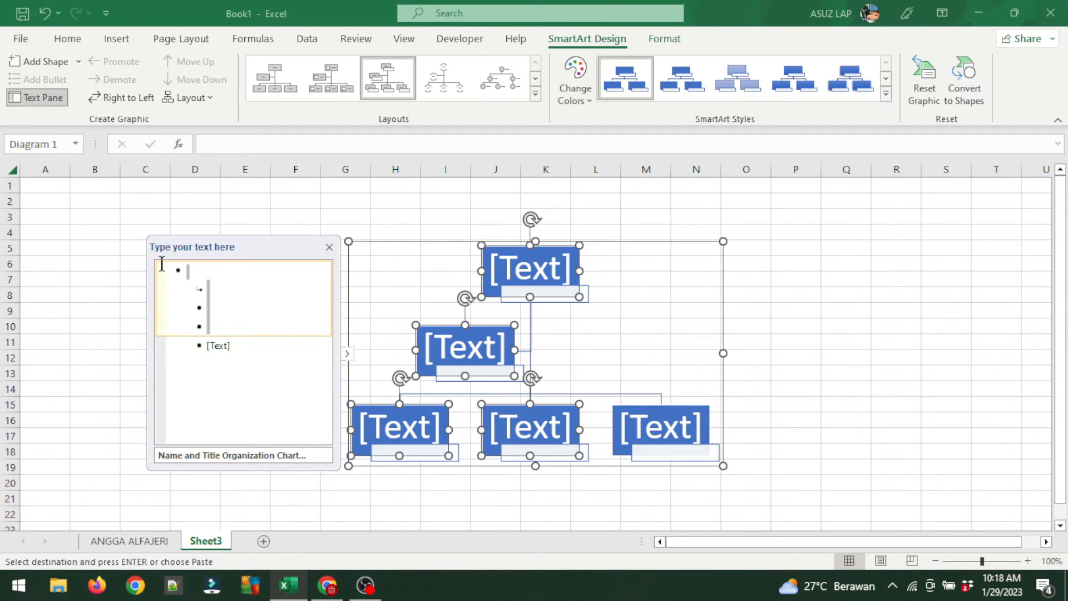
key(Delete)
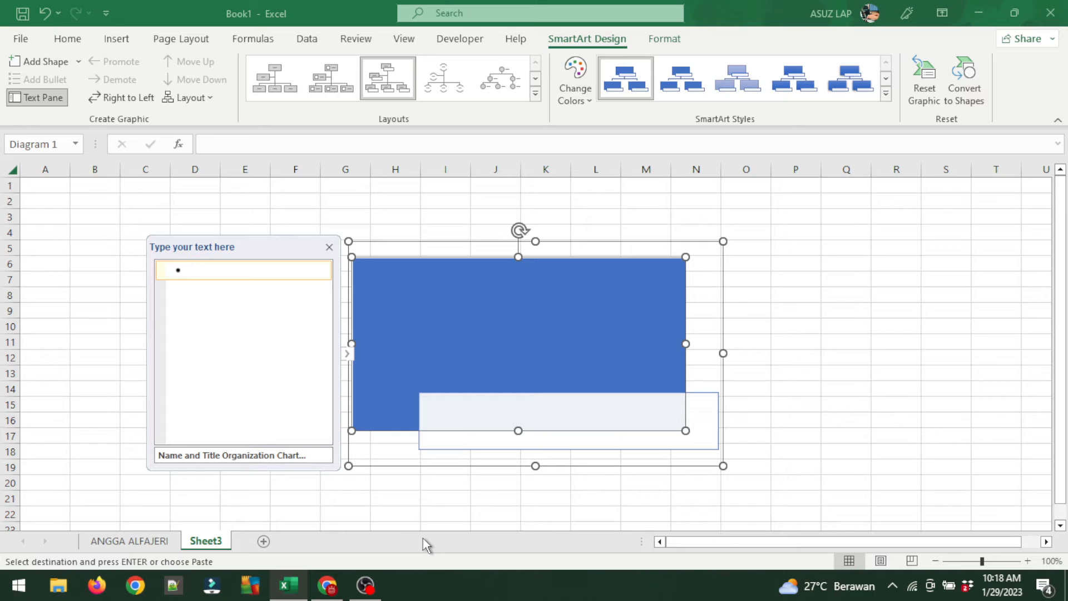
text(DIREKTUR KEPALA BAGIAN PEMASARAN KEPALA SUB BAGIAN PRESENTASI KEPALA BAGIAN PRODUKSI KEPALA SUB BAGIAN BARANG BAKU STAF PRODUKSI KEPALA BAGIAN PERALATAN KEPALA SUB BAGIAN DATA&ALAT)
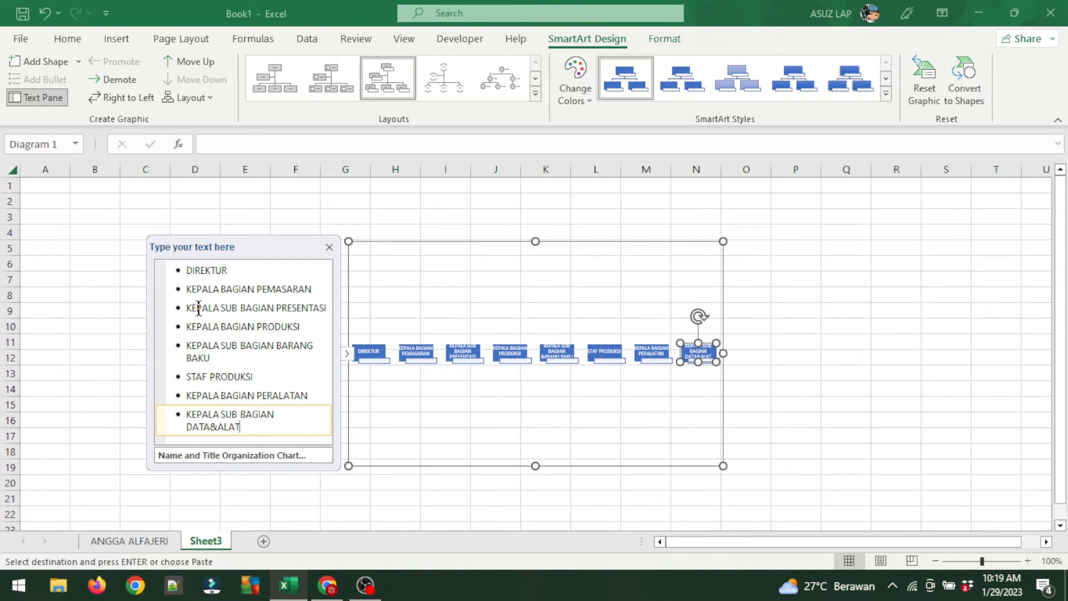
Nest KEPALA BAGIAN PEMASARAN under DIREKTUR, with PRESENTASI beneath it.
click(180, 289)
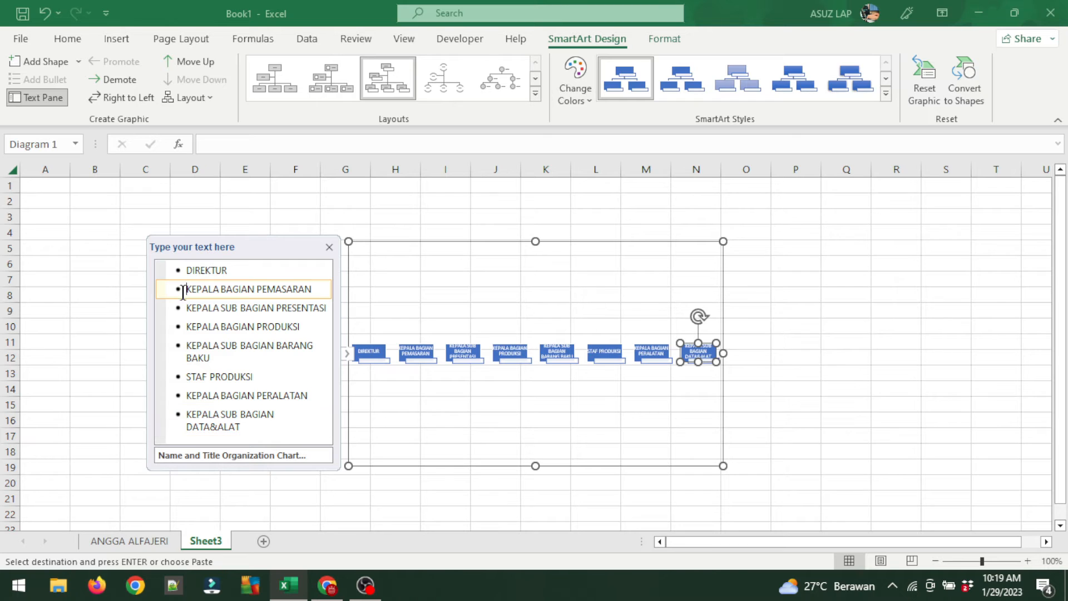
key(Tab)
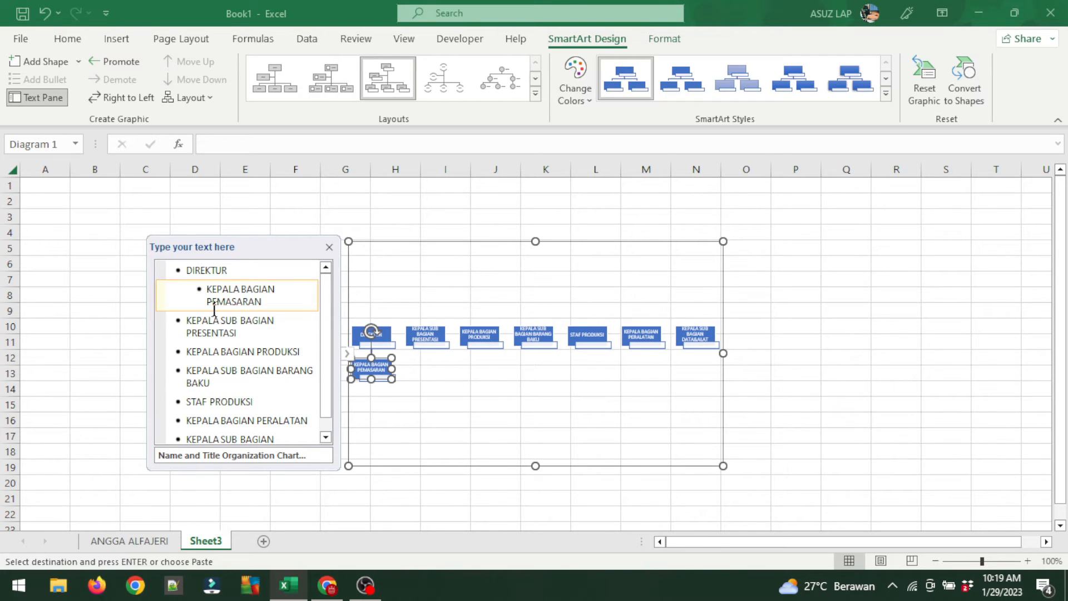
click(186, 322)
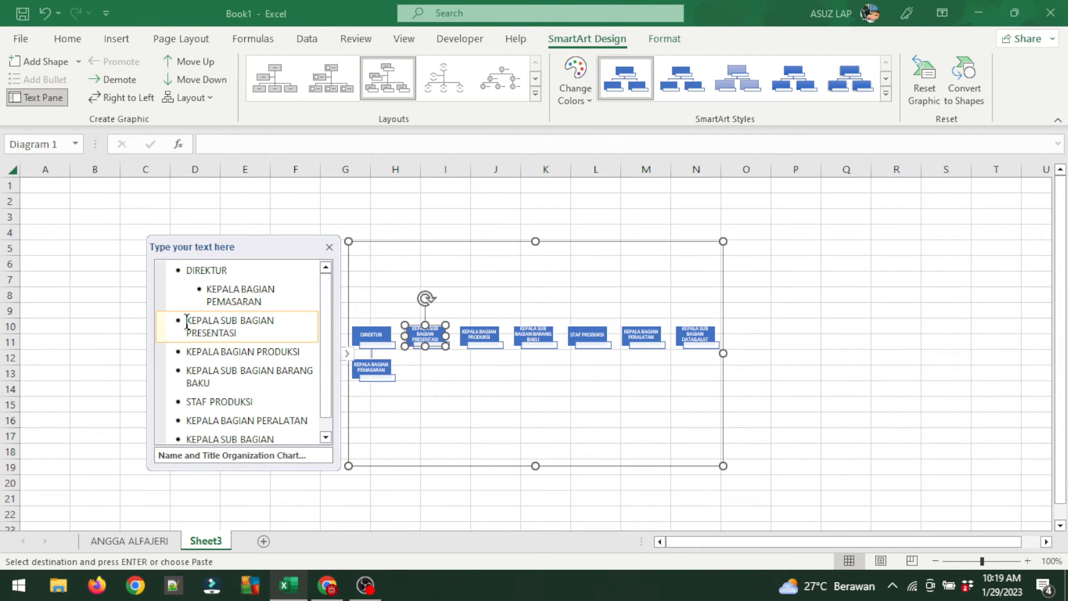
key(Tab)
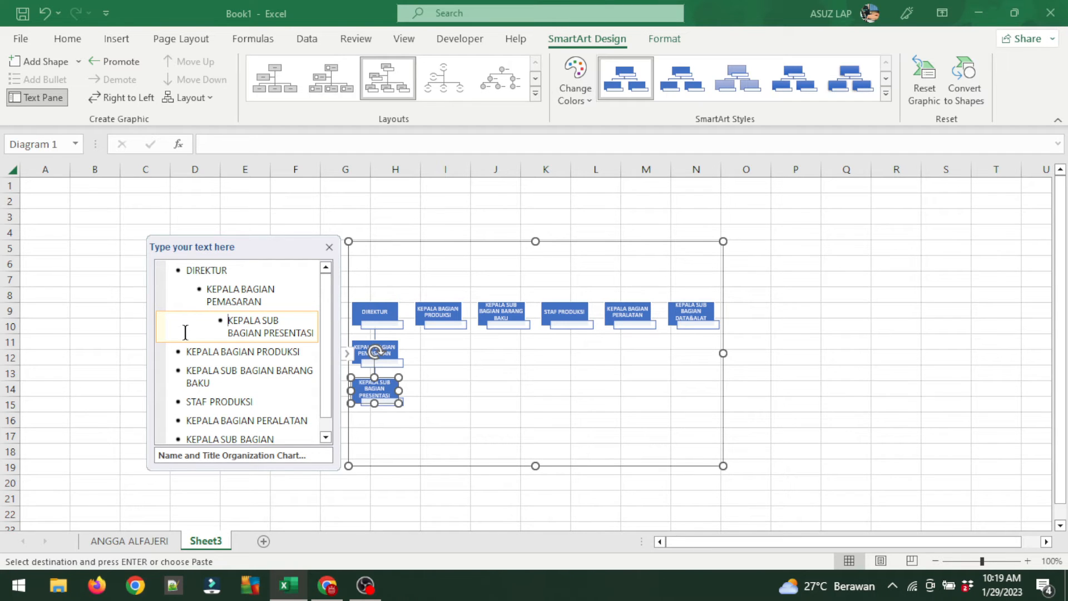
Nest KEPALA BAGIAN PRODUKSI under DIREKTUR with BARANG BAKU below, and delete STAF PRODUKSI.
click(185, 352)
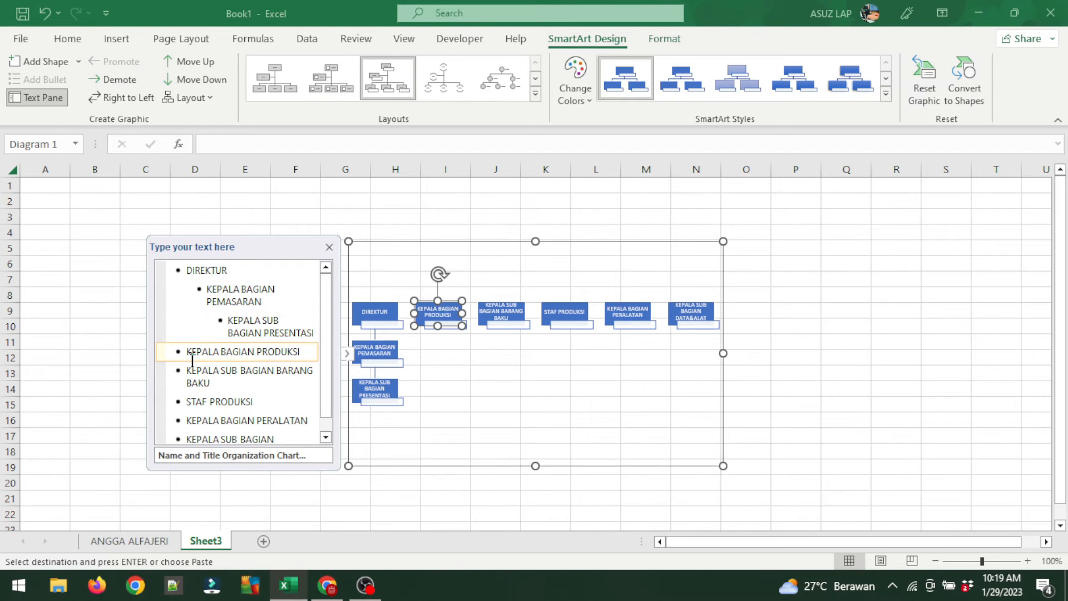
key(Tab)
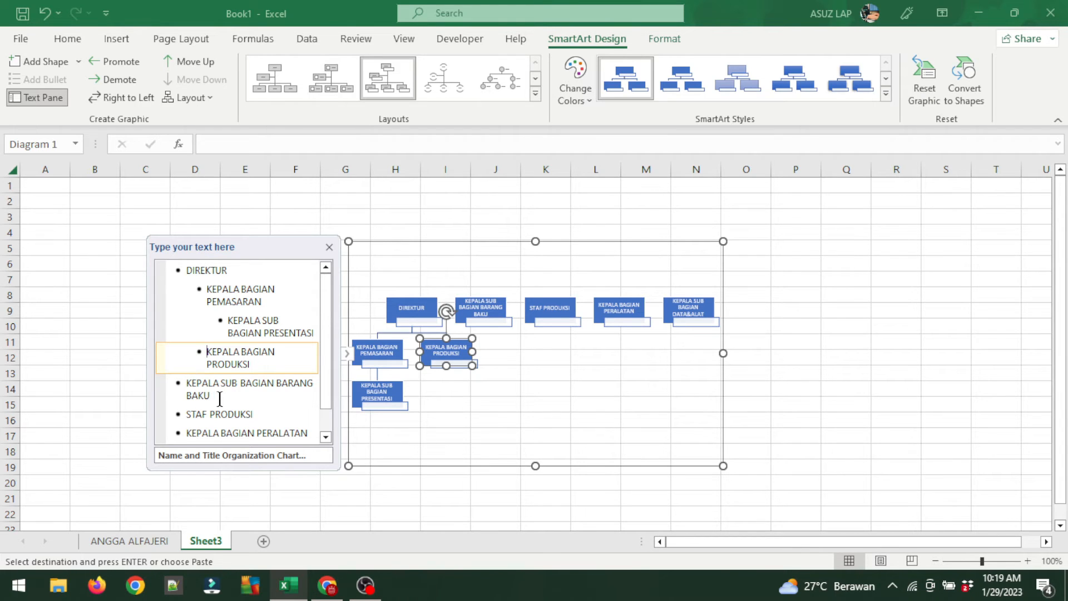
click(187, 388)
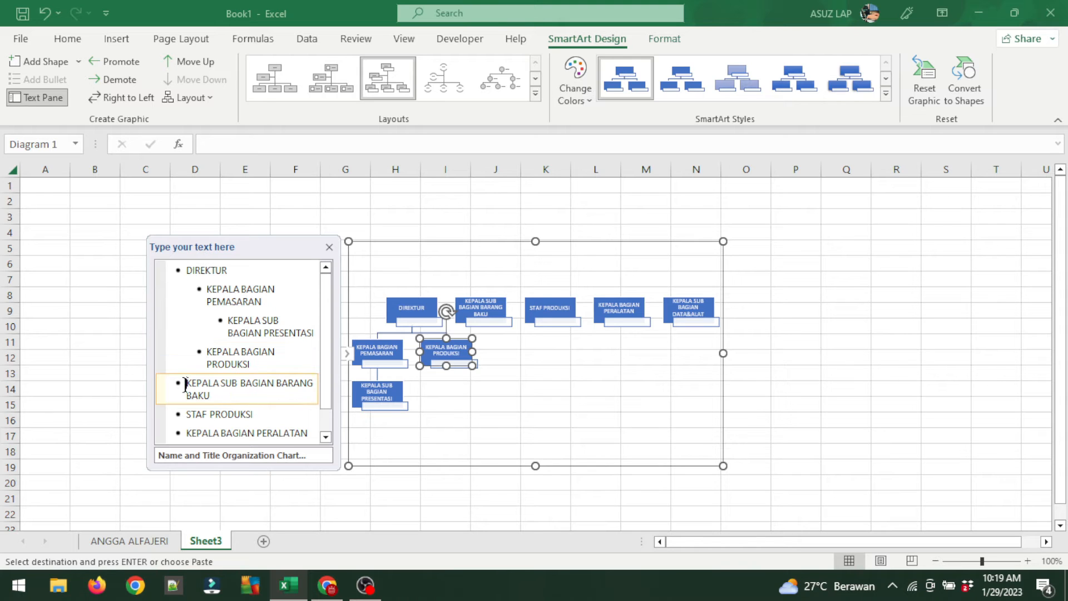
key(Tab)
key(Tab)
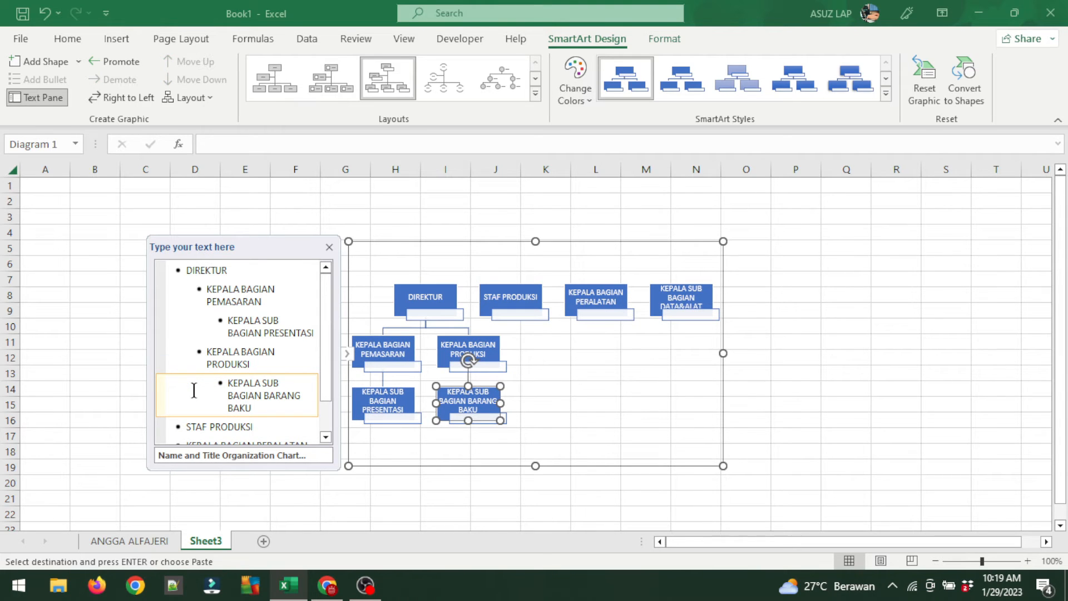
key(shift+Tab)
key(Down)
key(Down)
key(Down)
key(Down)
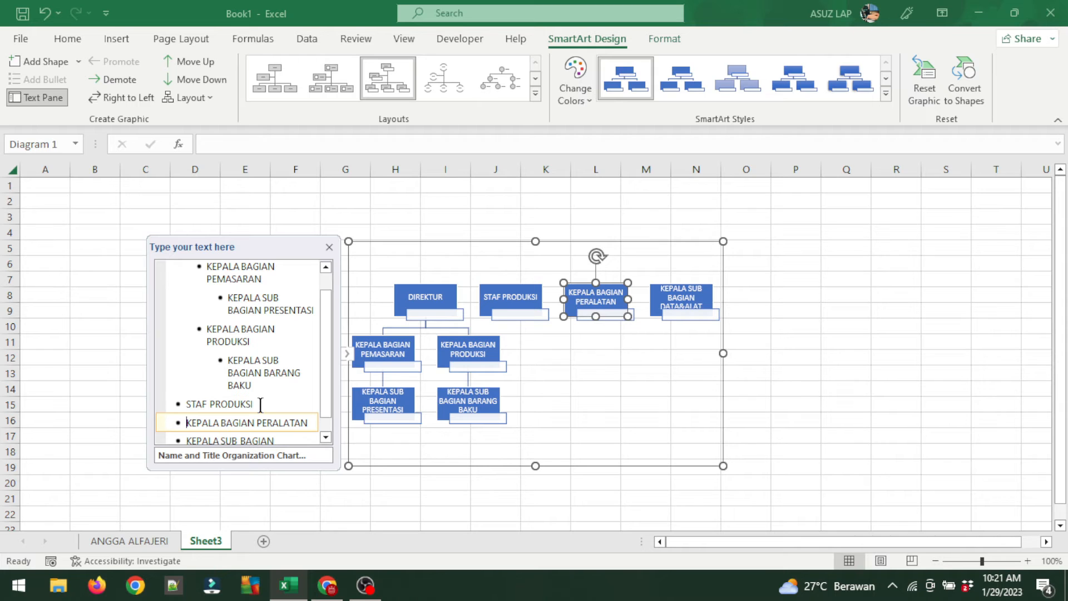
drag(261, 405, 157, 415)
key(Delete)
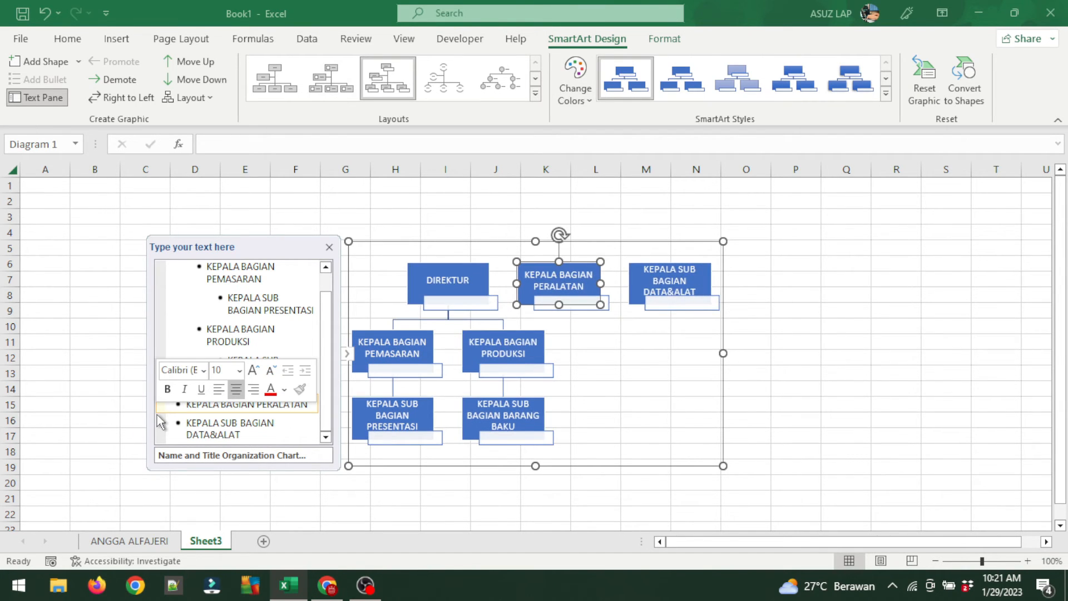
Add STAF PRODUKSI as a new entry after DATA&ALAT in the Text Pane.
click(253, 435)
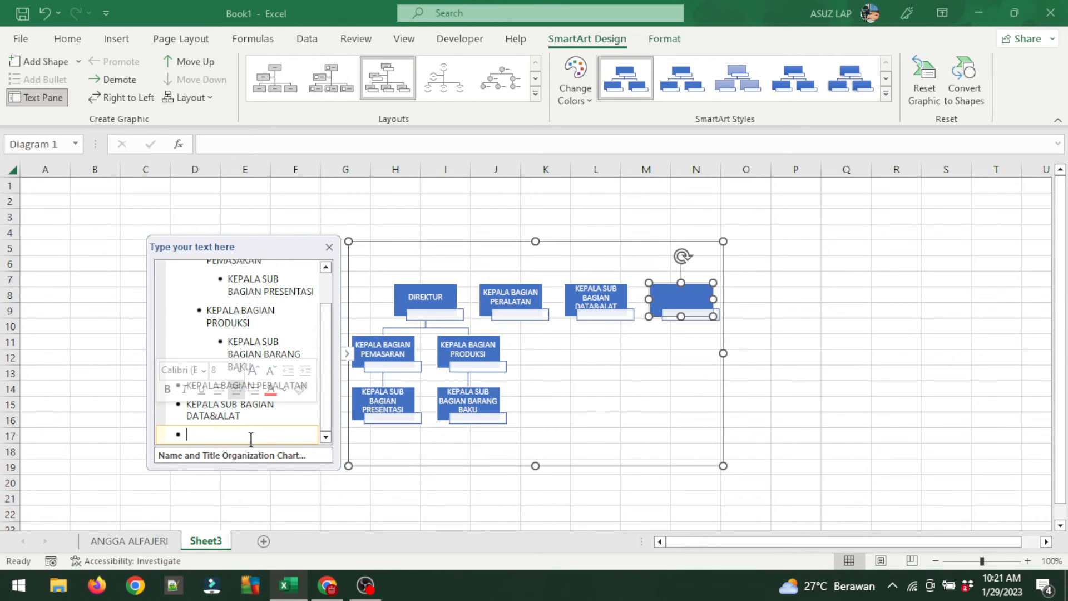
text(STAF PRODUKSI)
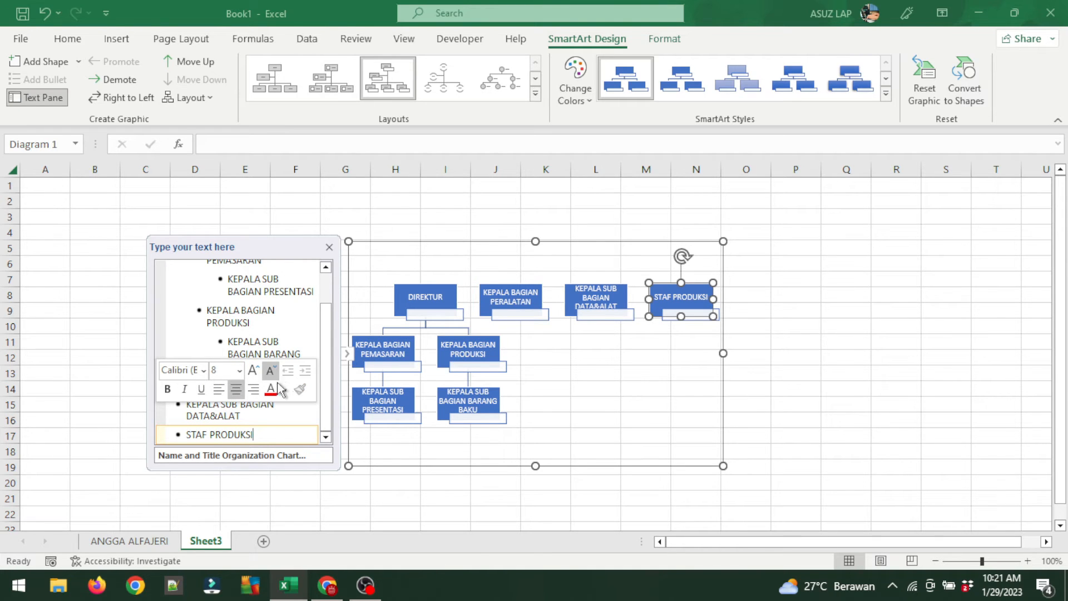
click(251, 417)
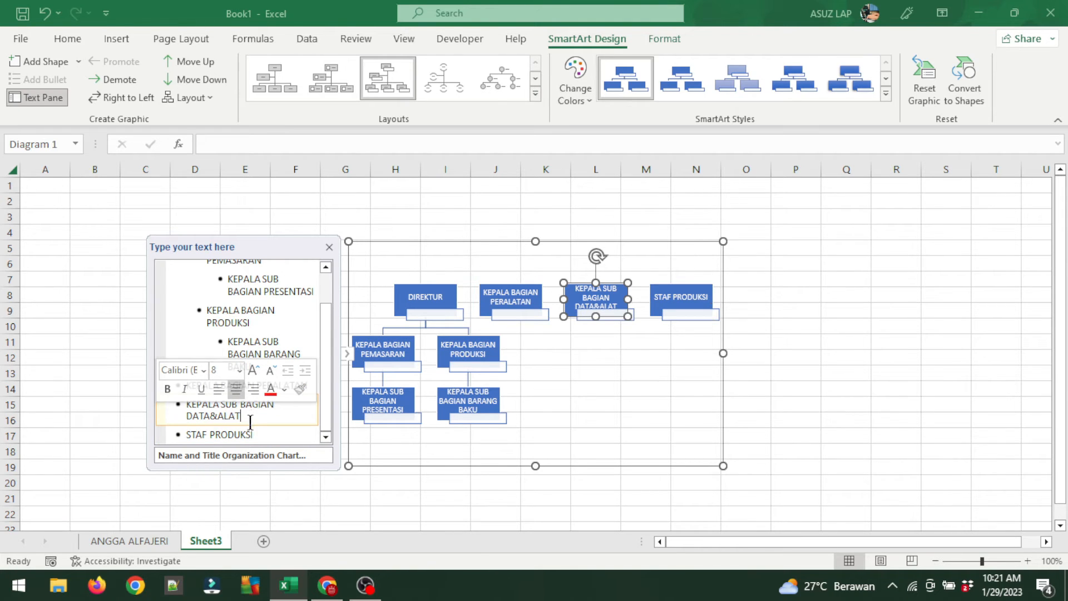
click(253, 434)
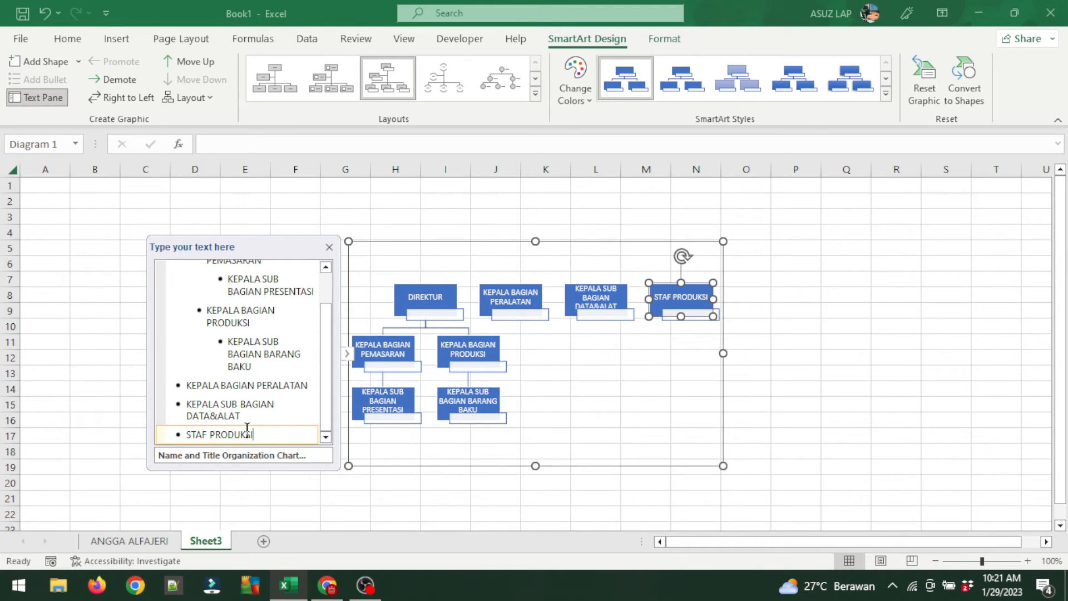
Nest PERALATAN under DIREKTUR, chain DATA&ALAT and STAF PRODUKSI below, and close the Text Pane.
click(188, 384)
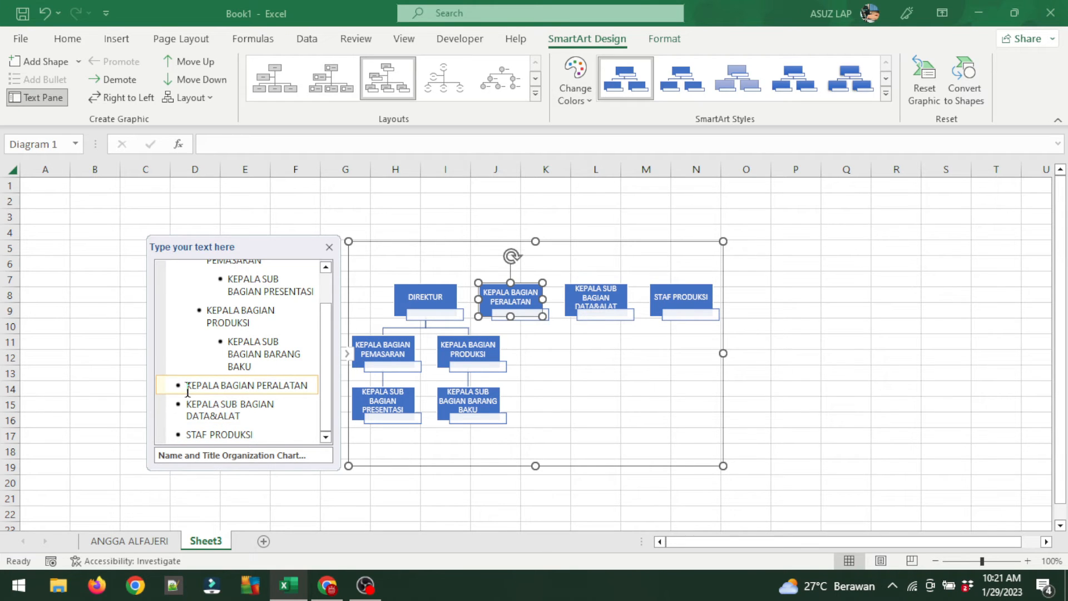
key(Tab)
click(187, 417)
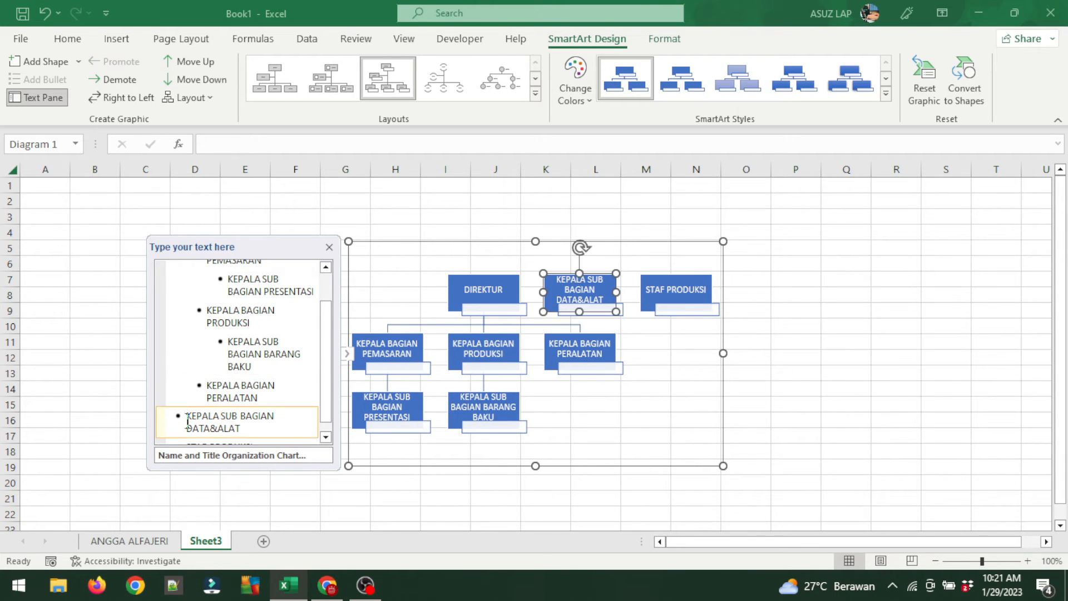
key(Tab)
key(Tab)
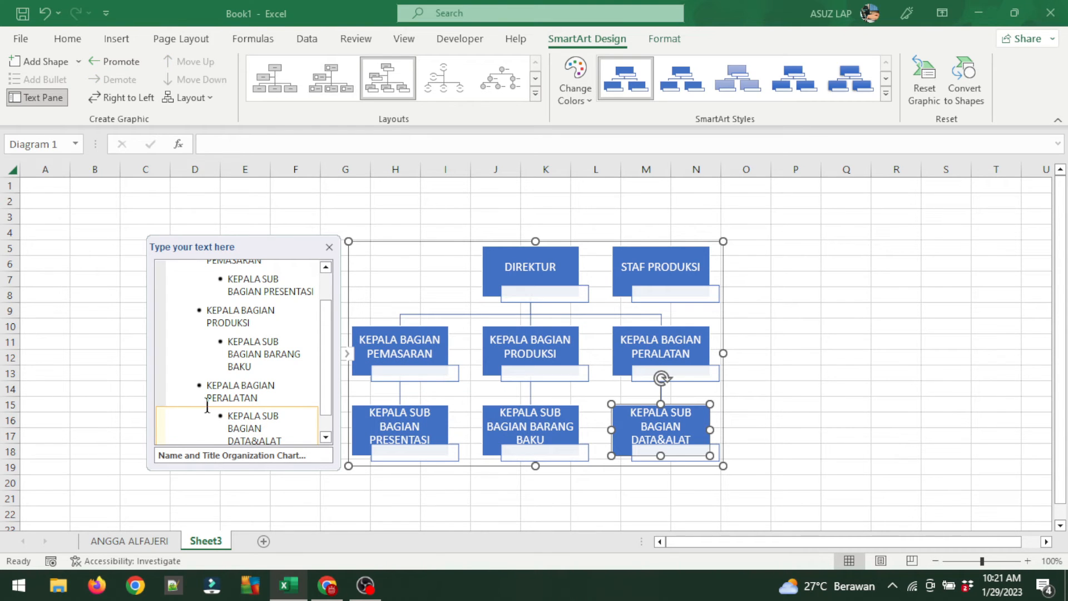
scroll(207, 405, down, 1)
click(187, 434)
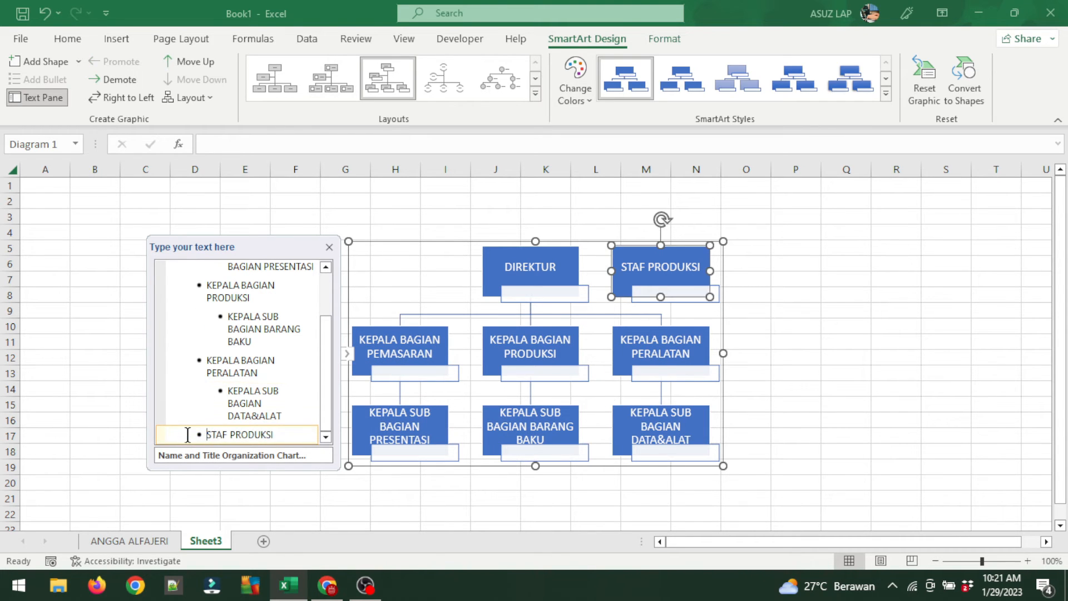
key(Tab)
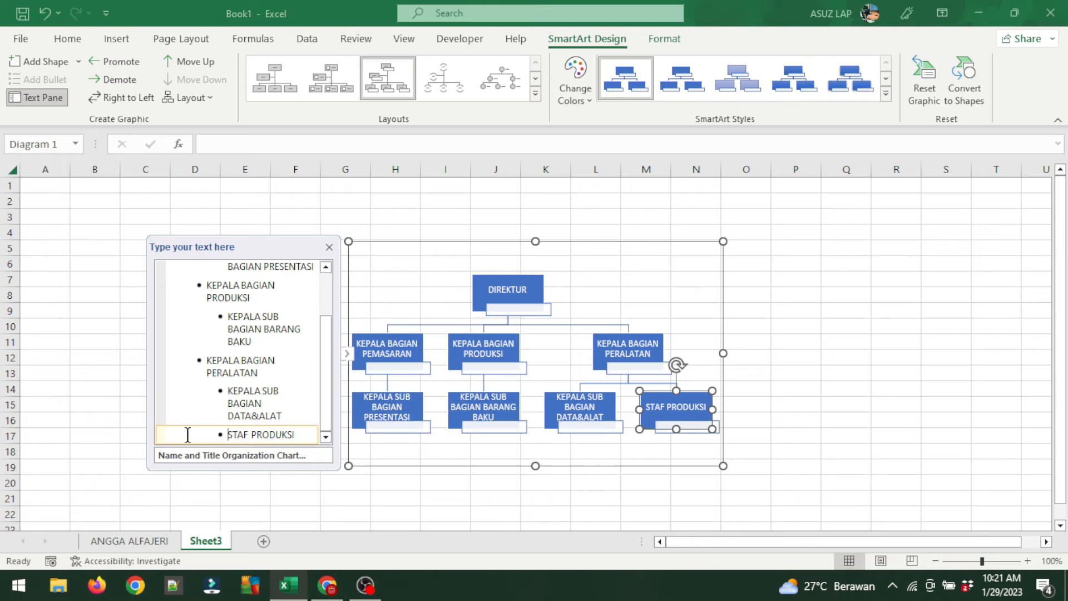
key(Tab)
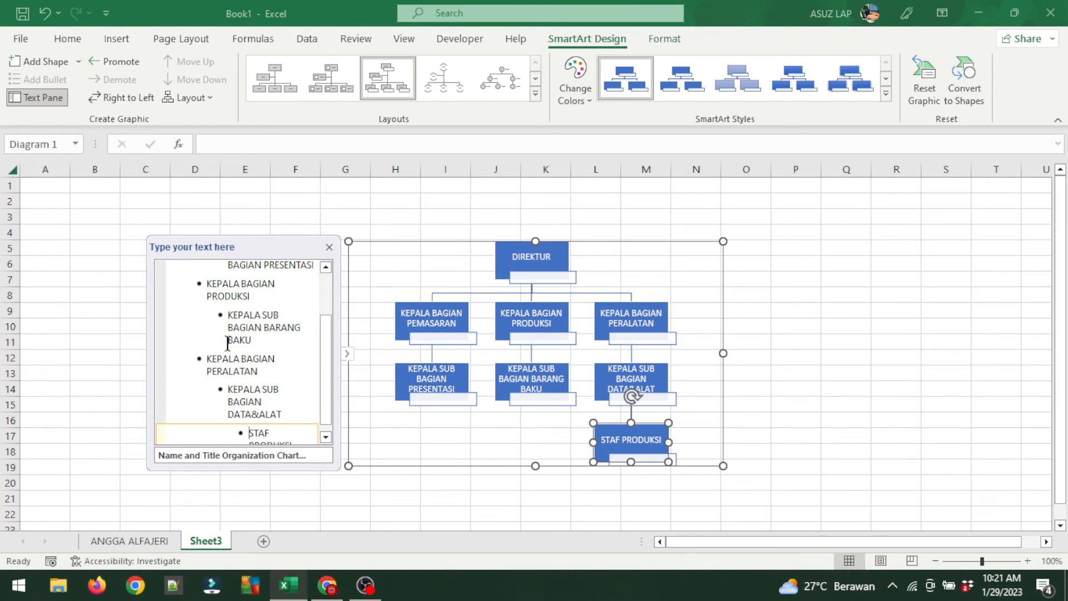
click(330, 248)
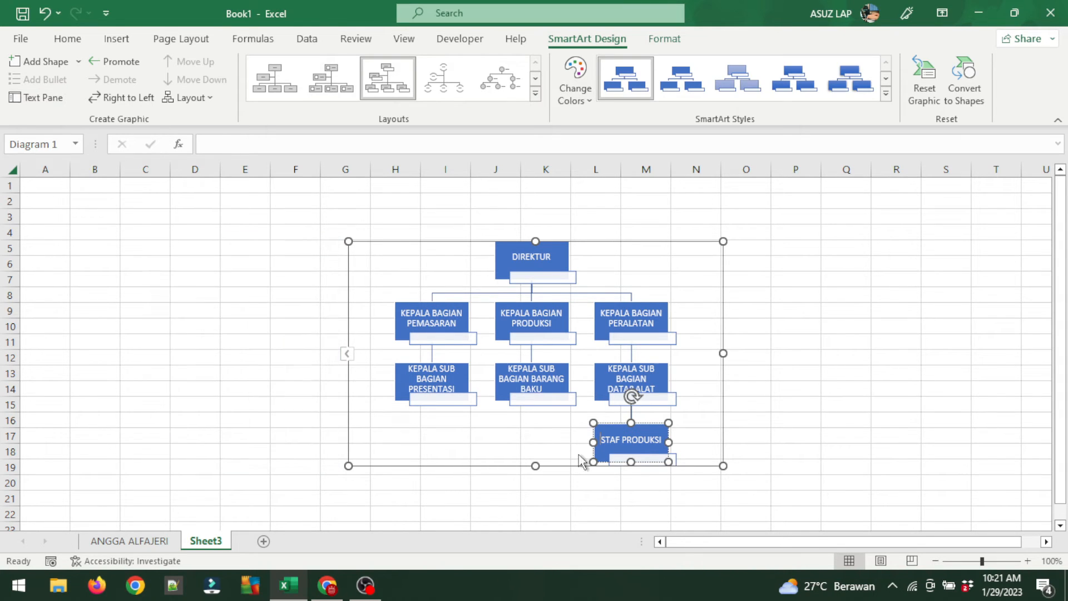
Enlarge the org chart toward the lower right and move it left and up on the sheet.
drag(724, 467, 872, 529)
drag(512, 322, 511, 322)
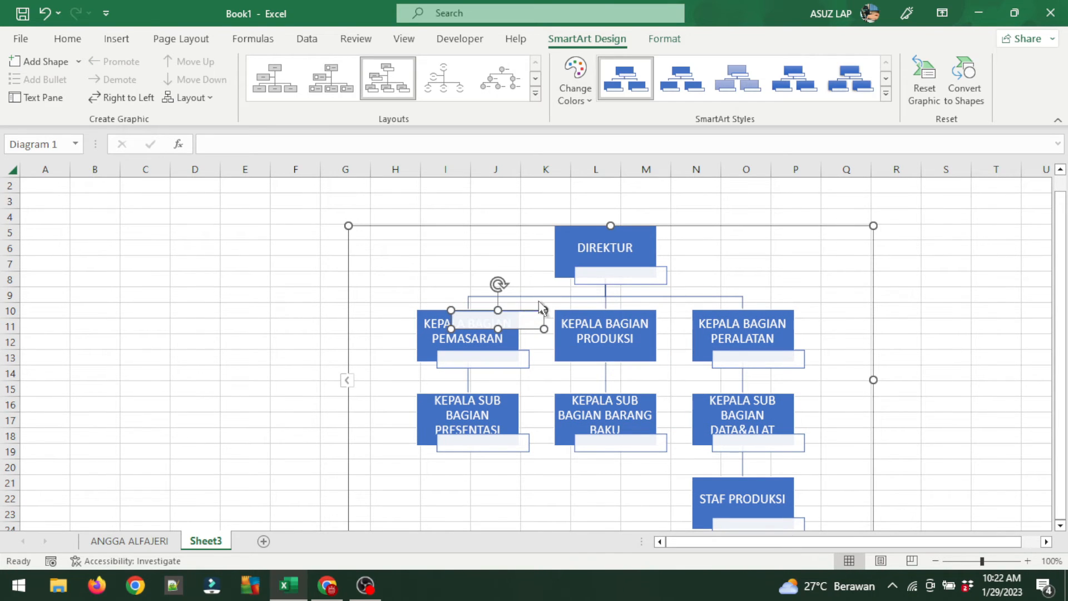
key(ctrl+z)
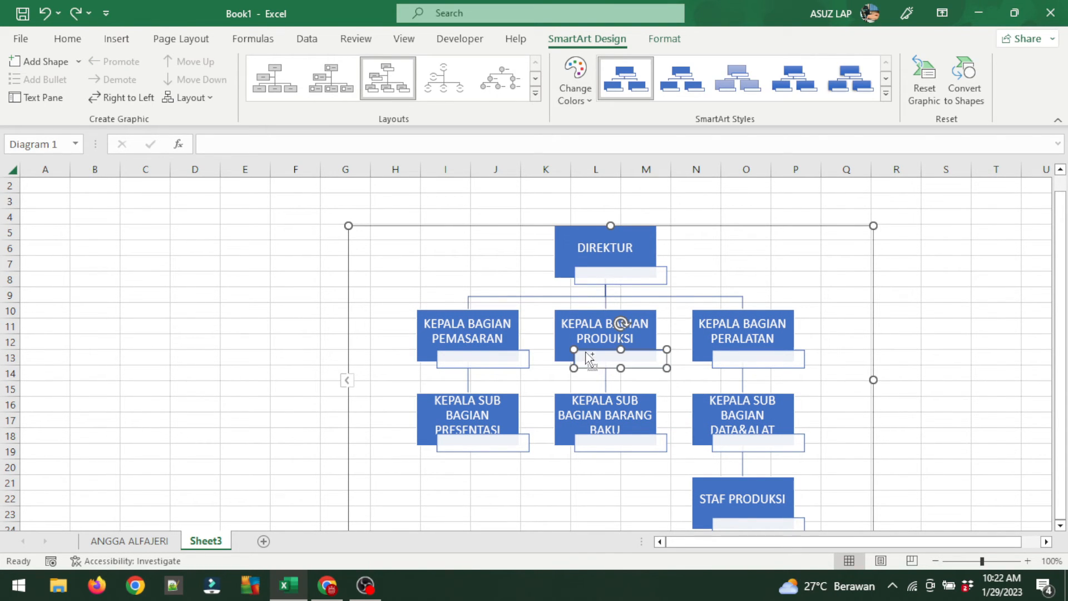
click(502, 250)
drag(477, 228, 356, 205)
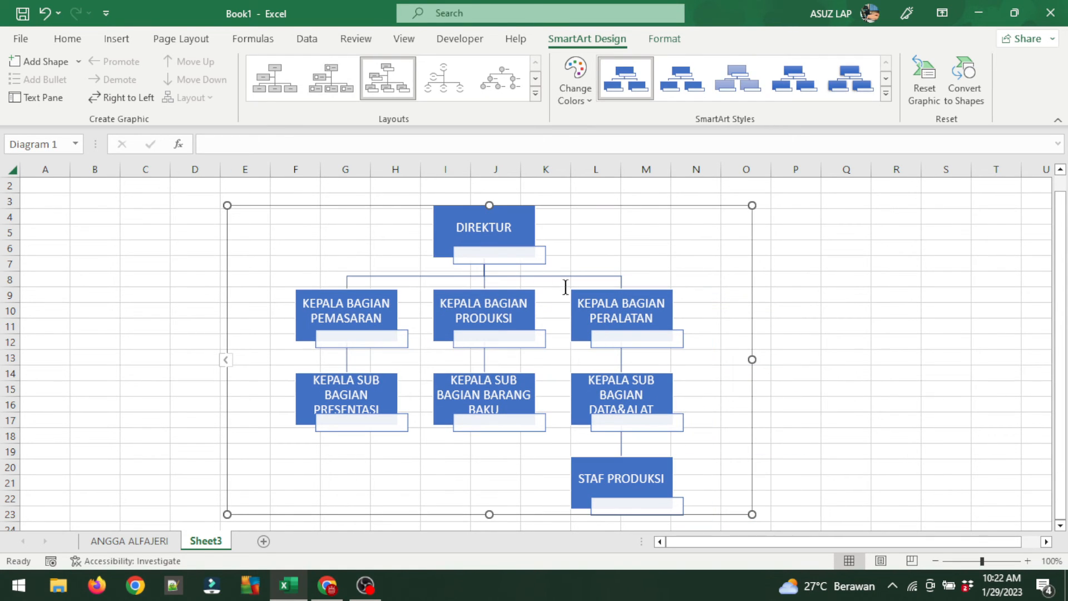
click(506, 257)
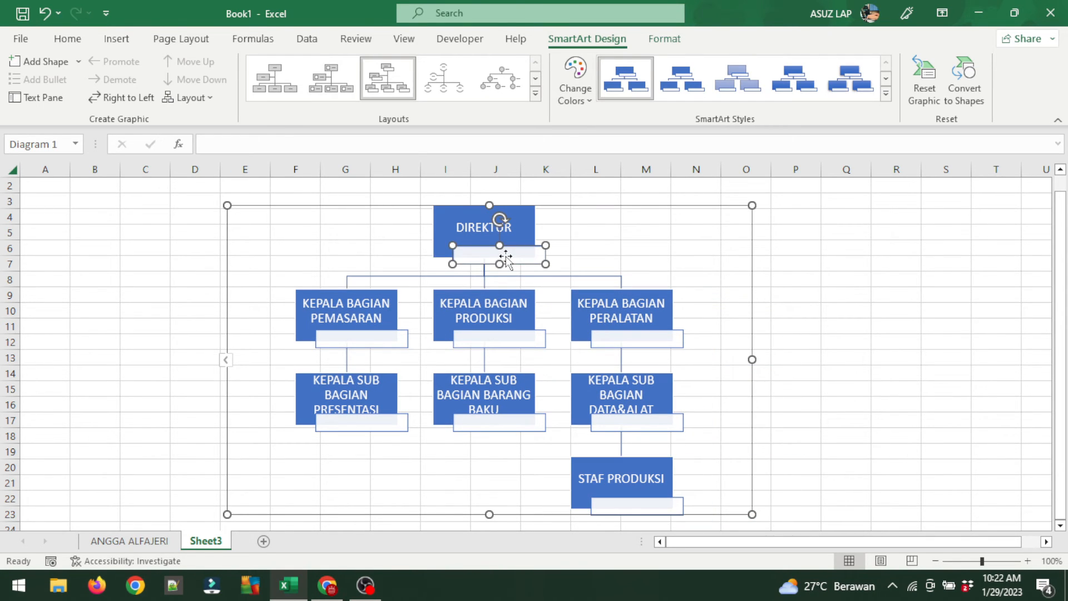
Type the director's name into the name box under DIREKTUR.
right_click(506, 260)
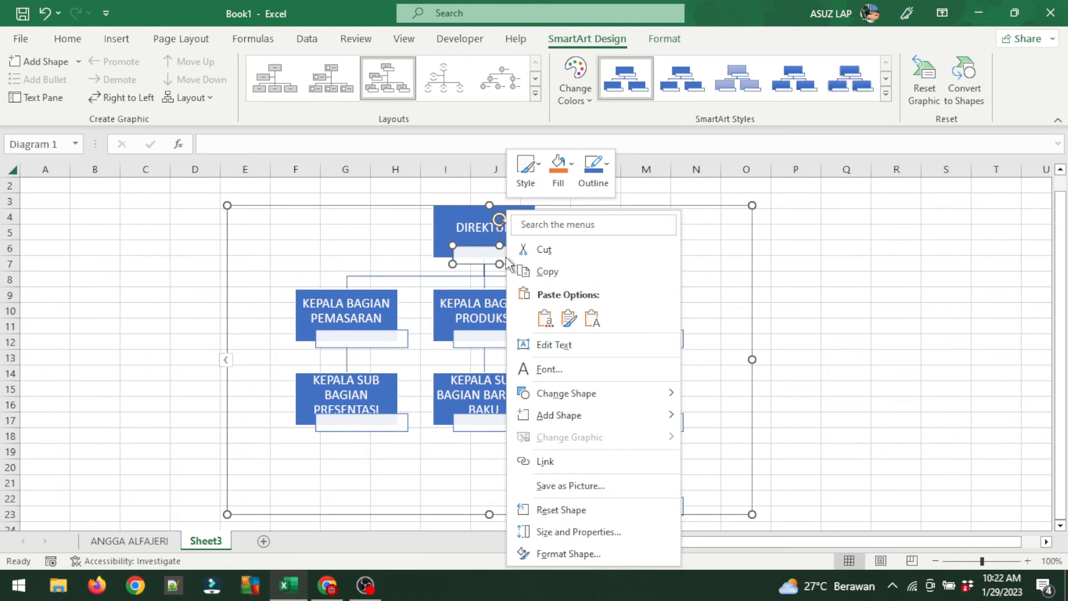
click(588, 351)
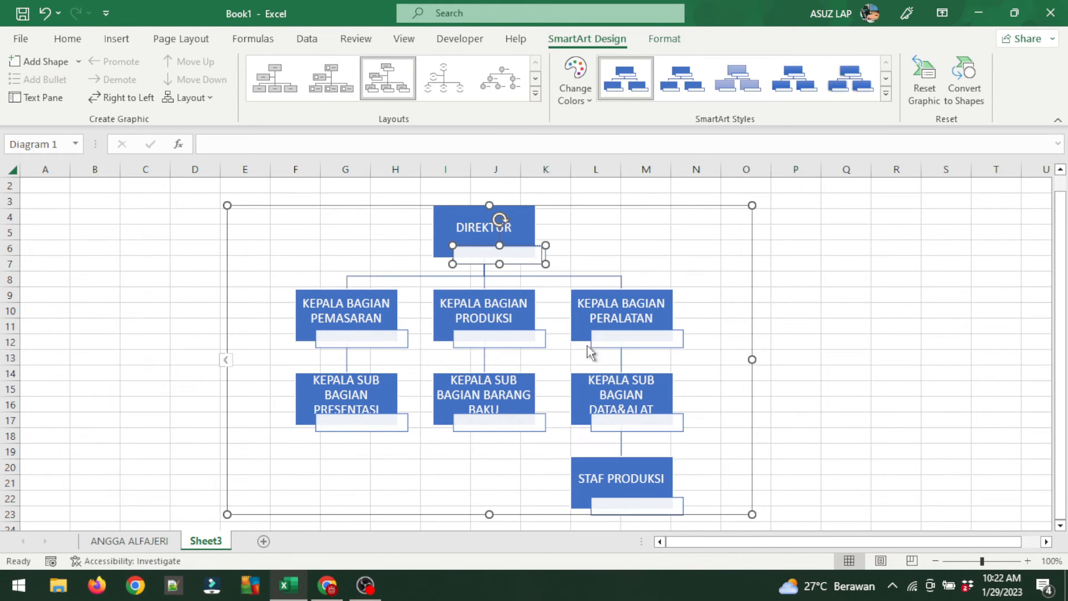
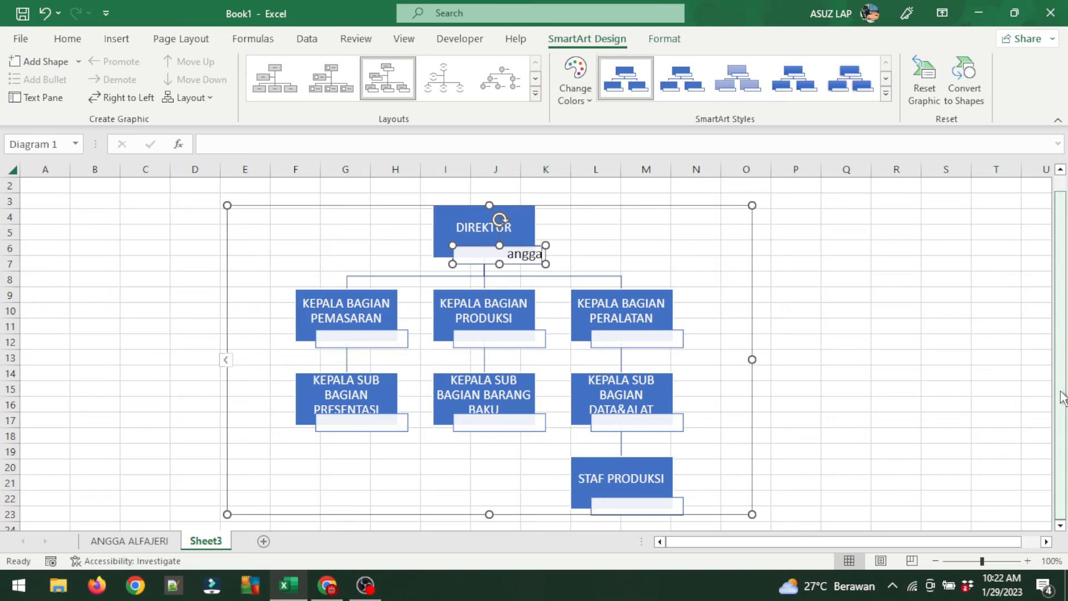
click(923, 331)
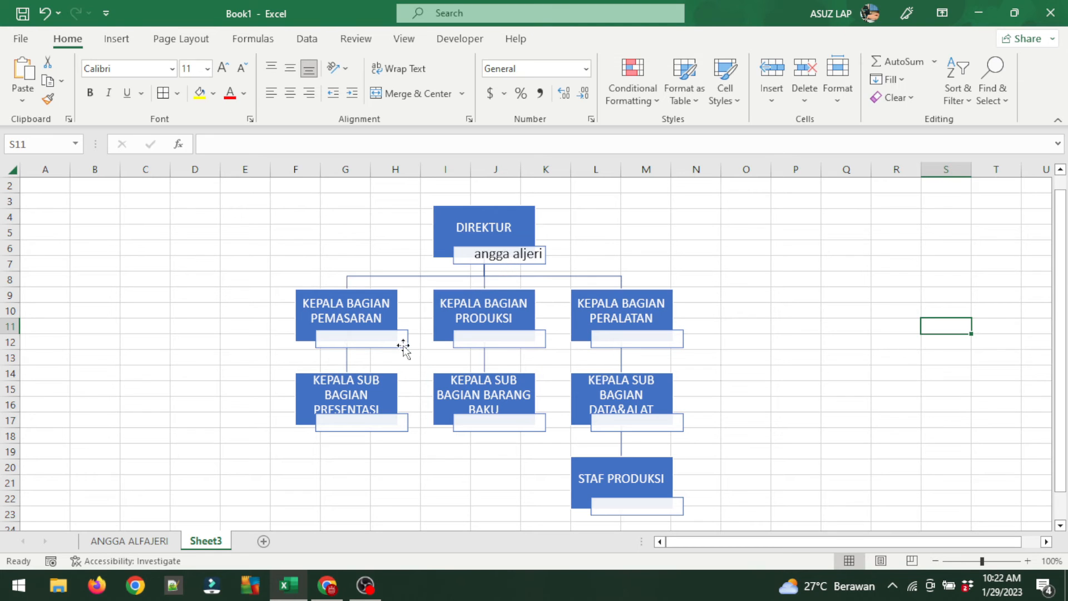
Enter the holder's name in the name box under KEPALA BAGIAN PEMASARAN.
click(362, 340)
right_click(362, 341)
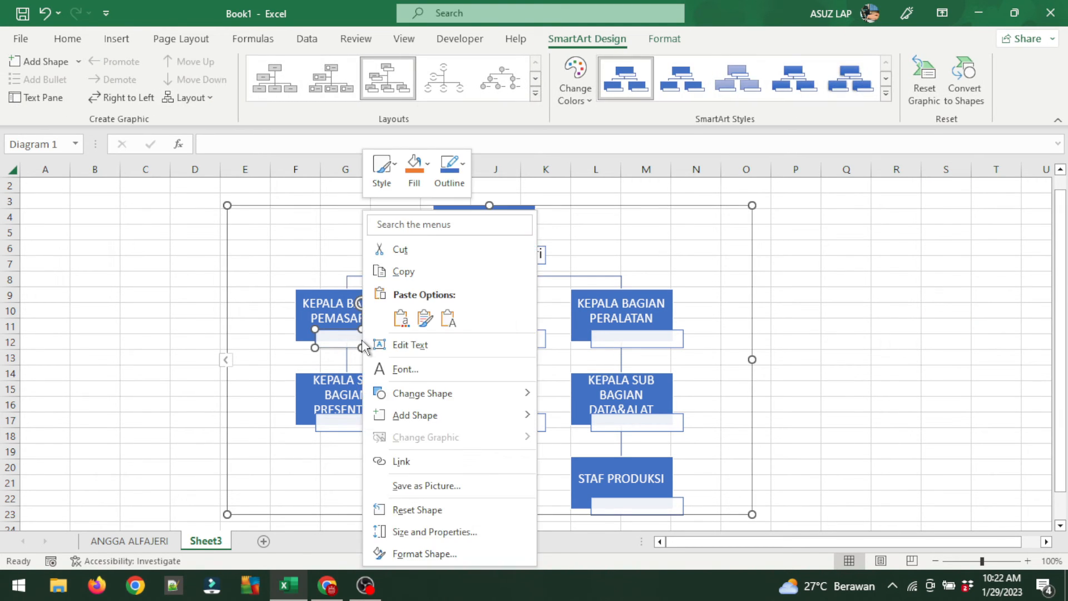
click(411, 353)
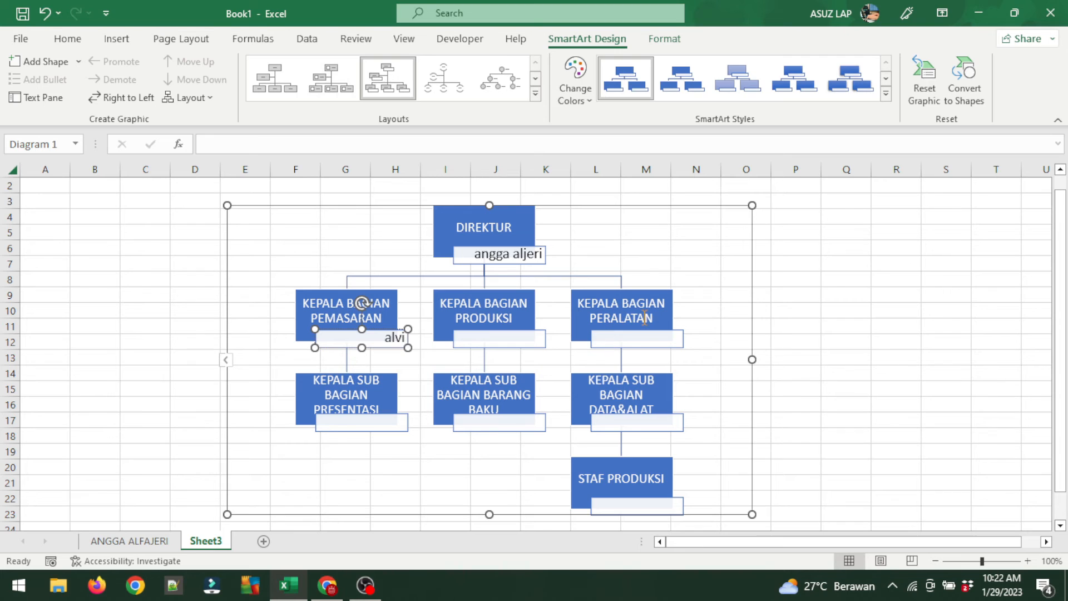
click(875, 276)
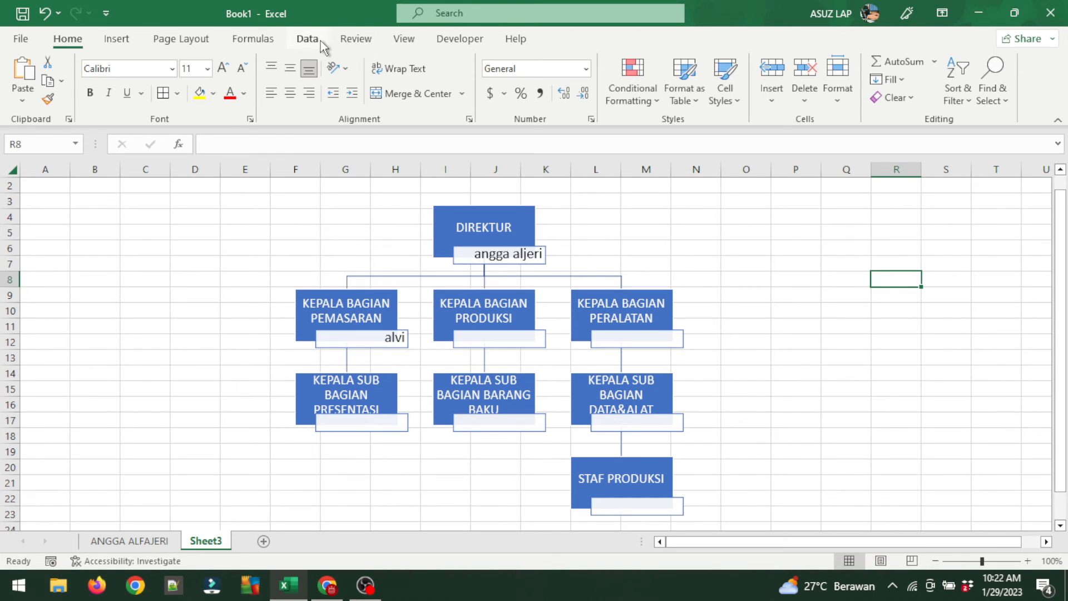
Uncheck Gridlines on the View tab so the org chart sits on plain white.
click(345, 41)
click(405, 38)
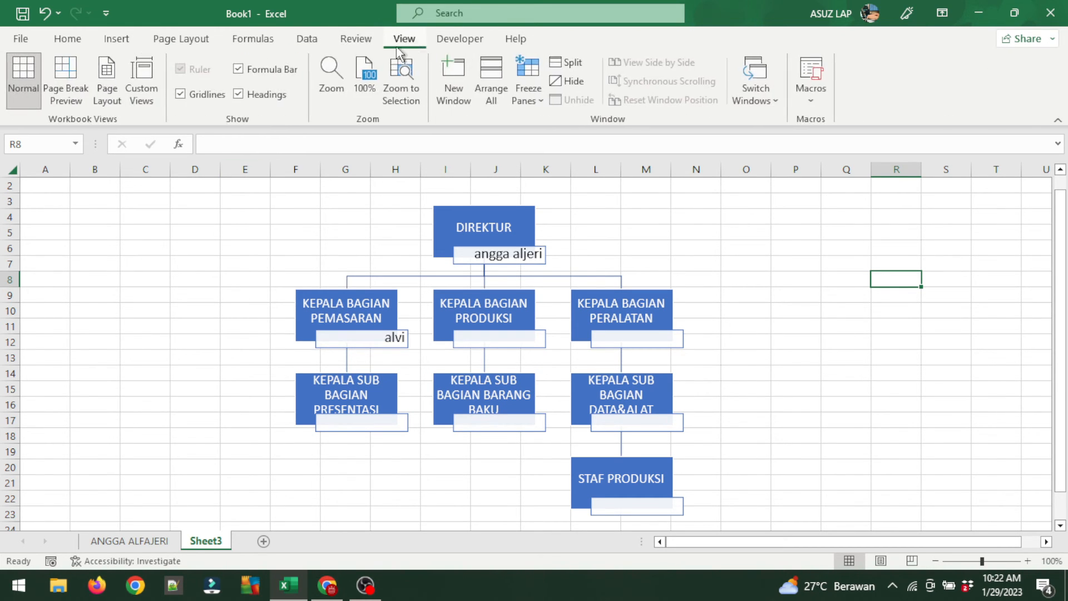
click(190, 96)
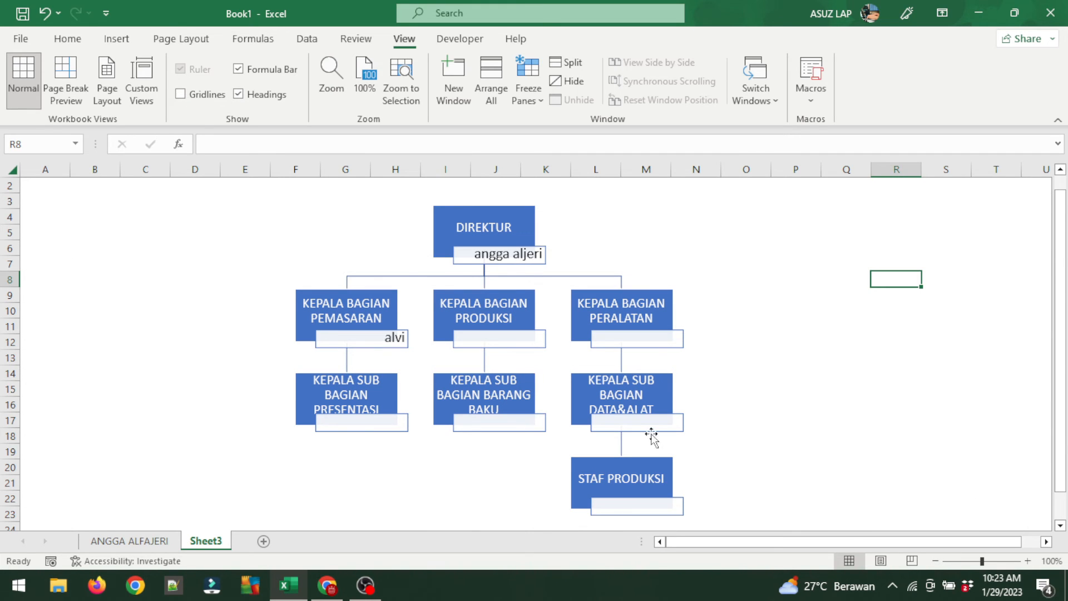
scroll(832, 383, down, 3)
scroll(826, 399, up, 4)
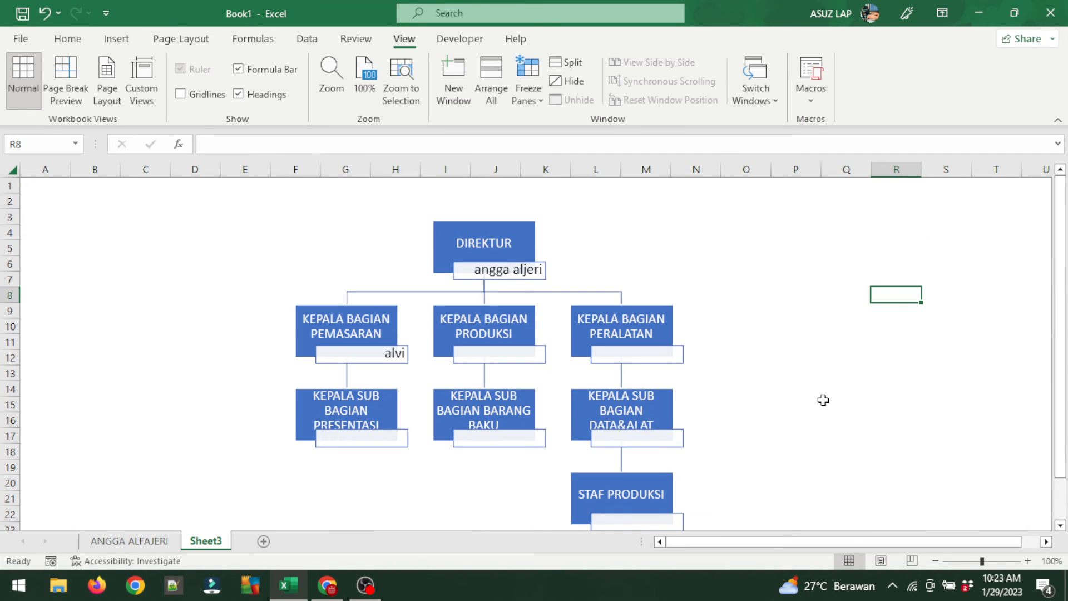
click(518, 236)
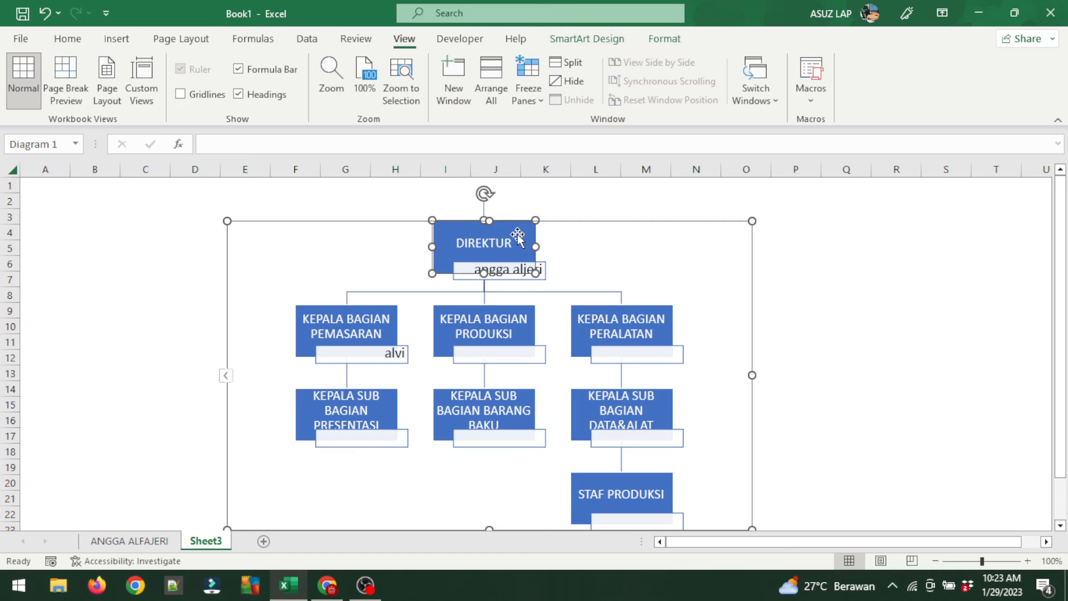
click(581, 45)
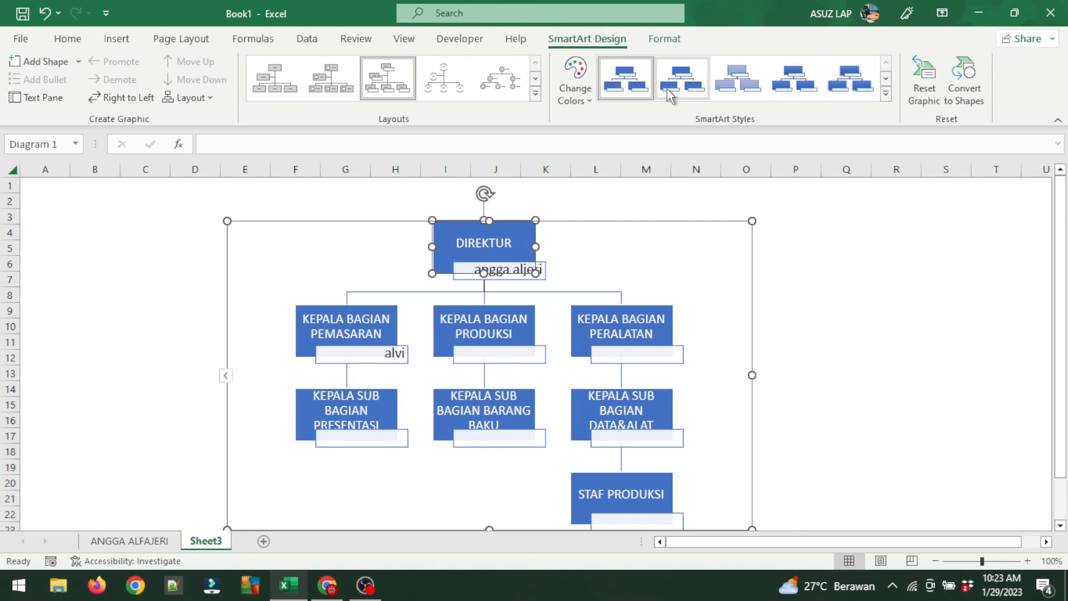
Apply a Colorful scheme from Change Colors so the org chart boxes use multiple hues.
click(586, 97)
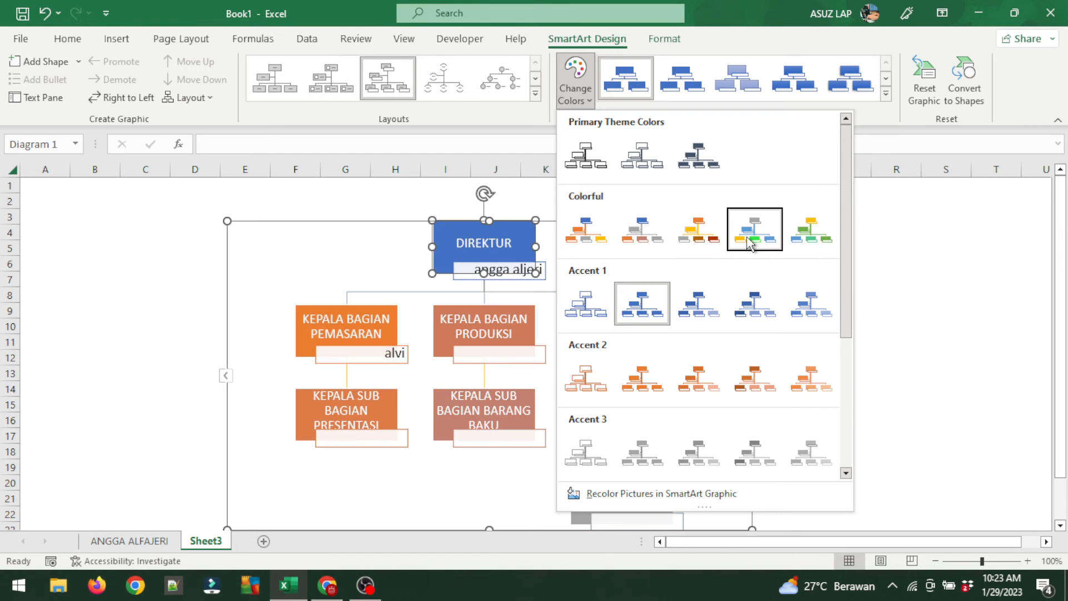
click(873, 306)
click(974, 326)
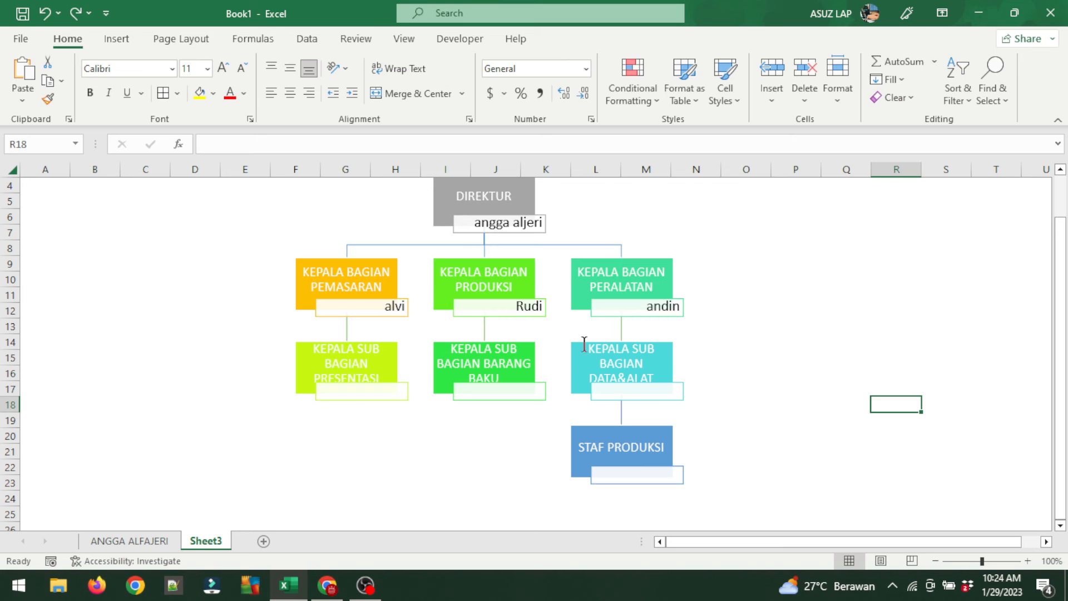
Widen the PRESENTASI, PEMASARAN, PRODUKSI and PERALATAN boxes so their titles fit better.
click(385, 369)
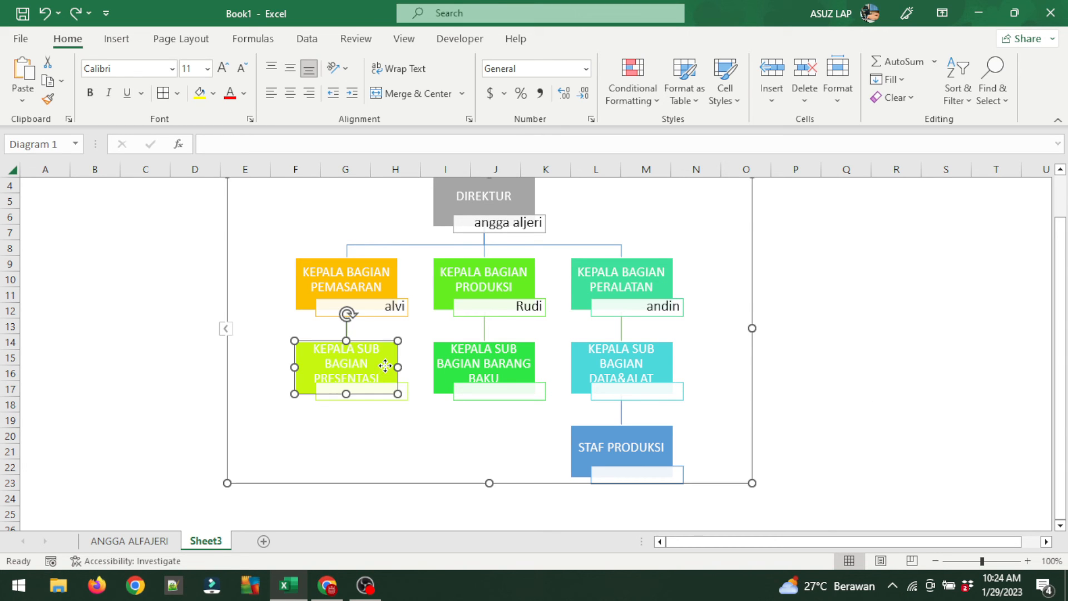
click(174, 322)
click(352, 274)
click(382, 374)
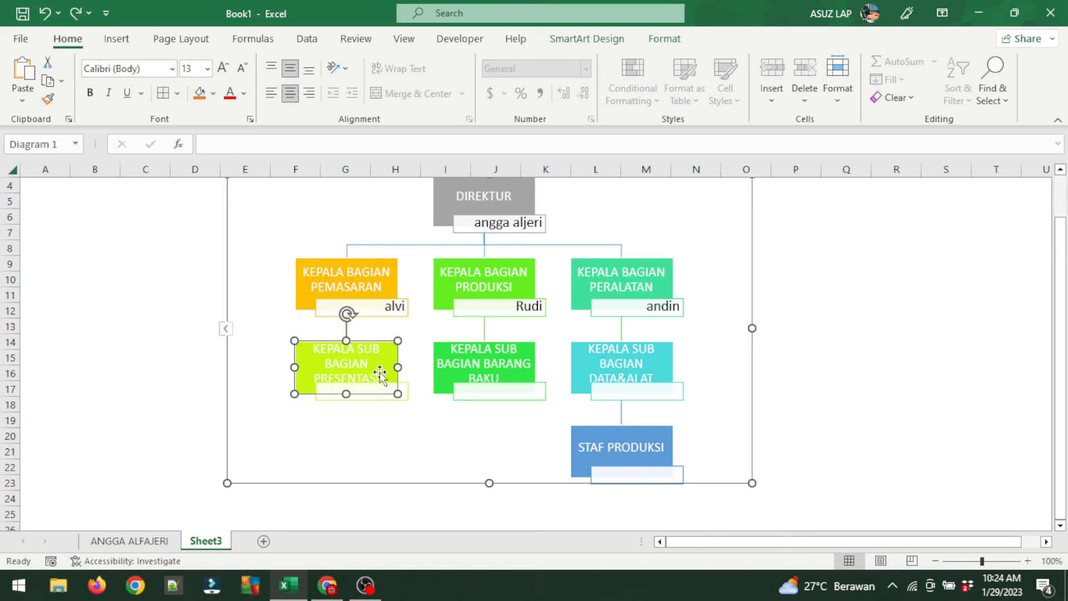
drag(398, 368, 452, 369)
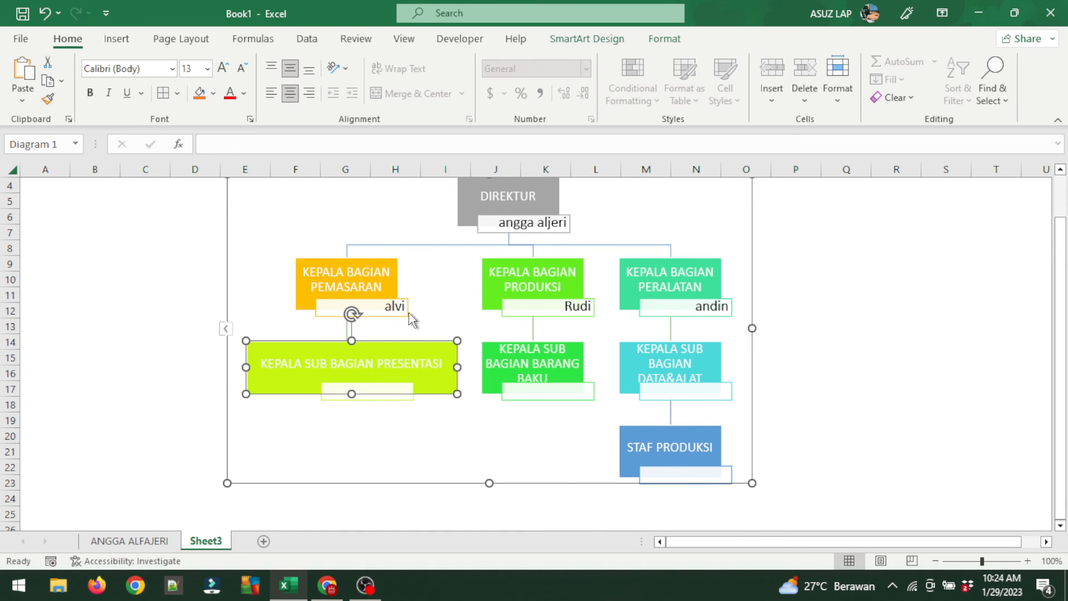
click(370, 272)
drag(394, 282, 437, 285)
click(555, 280)
drag(584, 283, 614, 283)
click(687, 288)
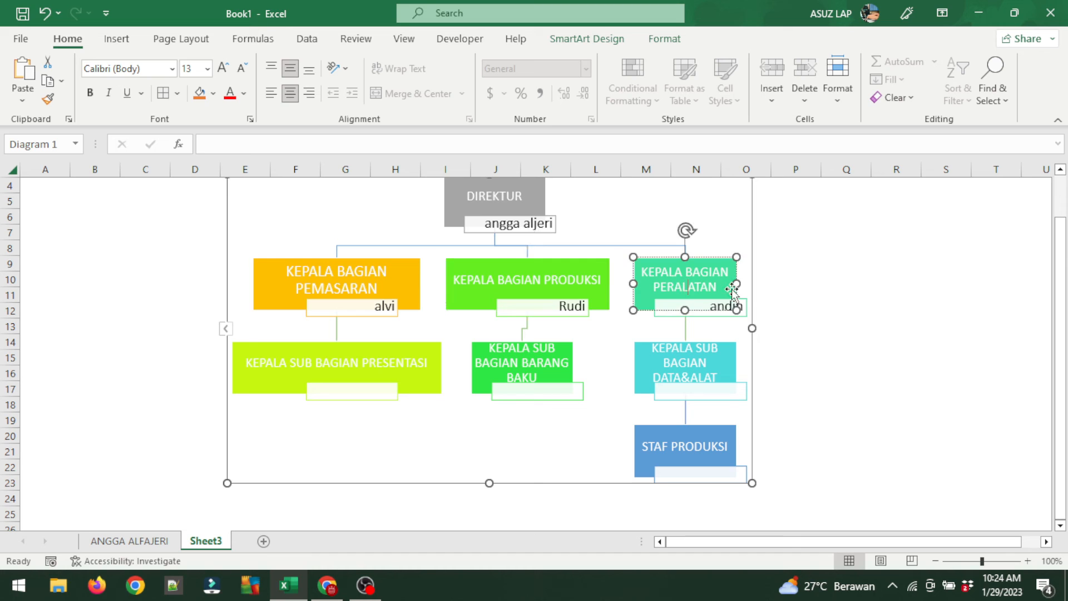
drag(737, 283, 767, 295)
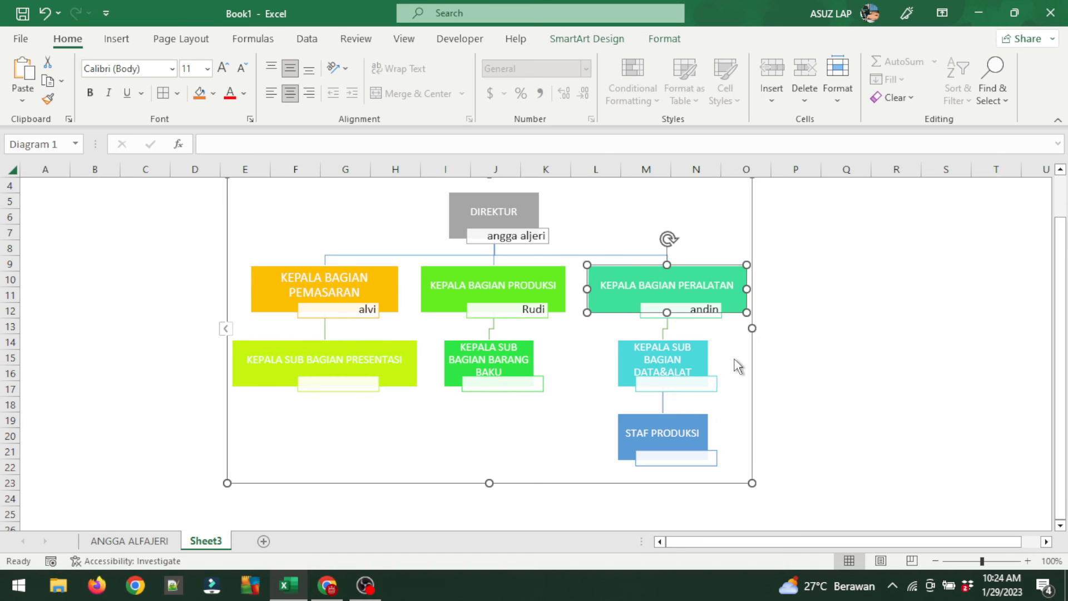
Widen the DATA&ALAT, BARANG BAKU and STAF PRODUKSI boxes, then review the chart.
click(686, 349)
drag(708, 362, 750, 363)
click(506, 358)
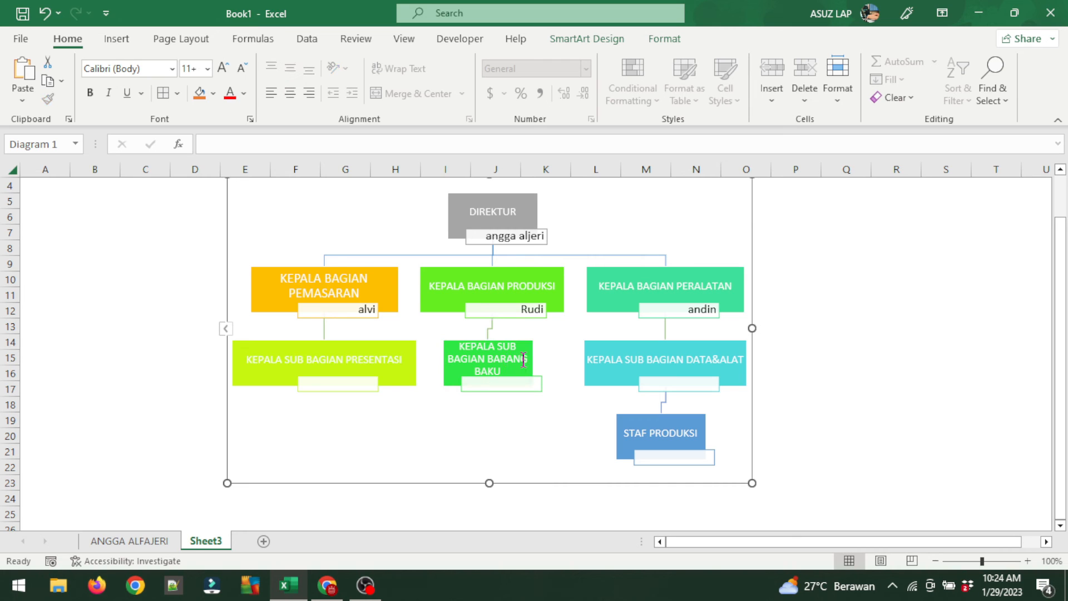
drag(534, 362, 567, 370)
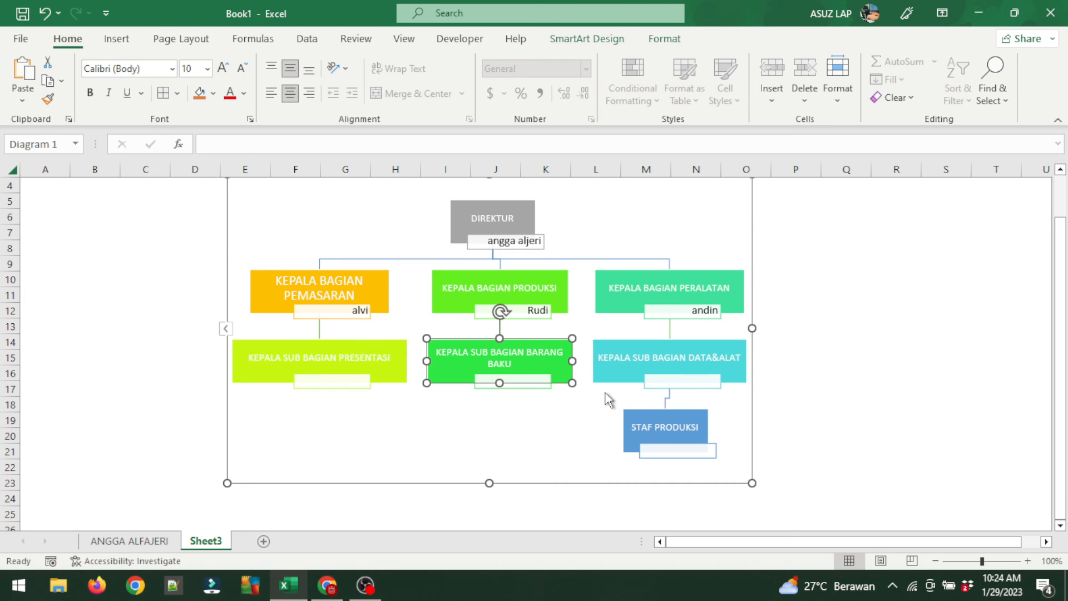
click(663, 421)
drag(708, 430, 744, 444)
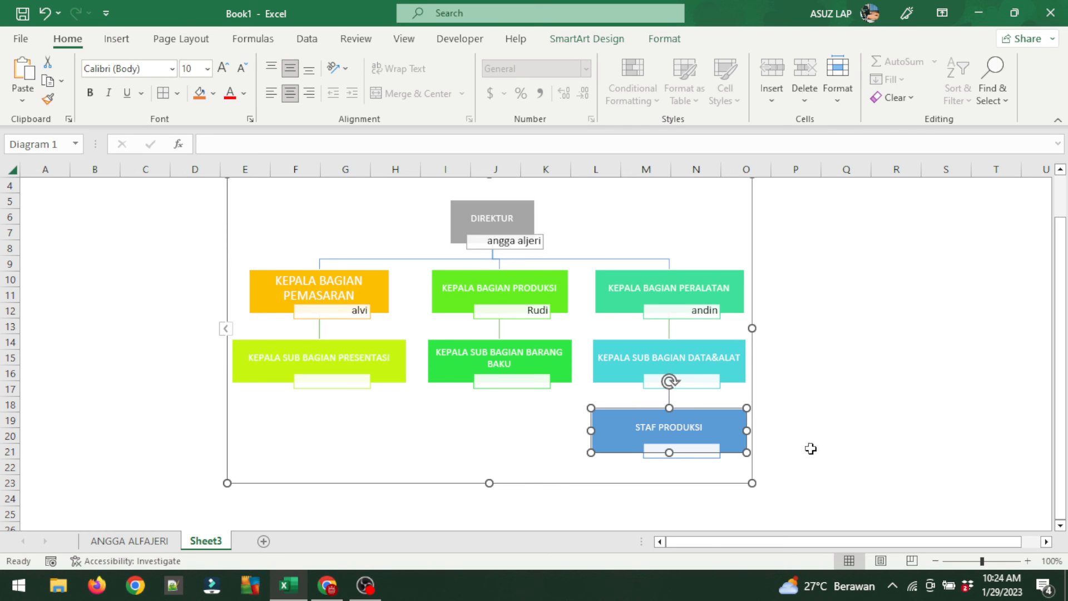
click(868, 374)
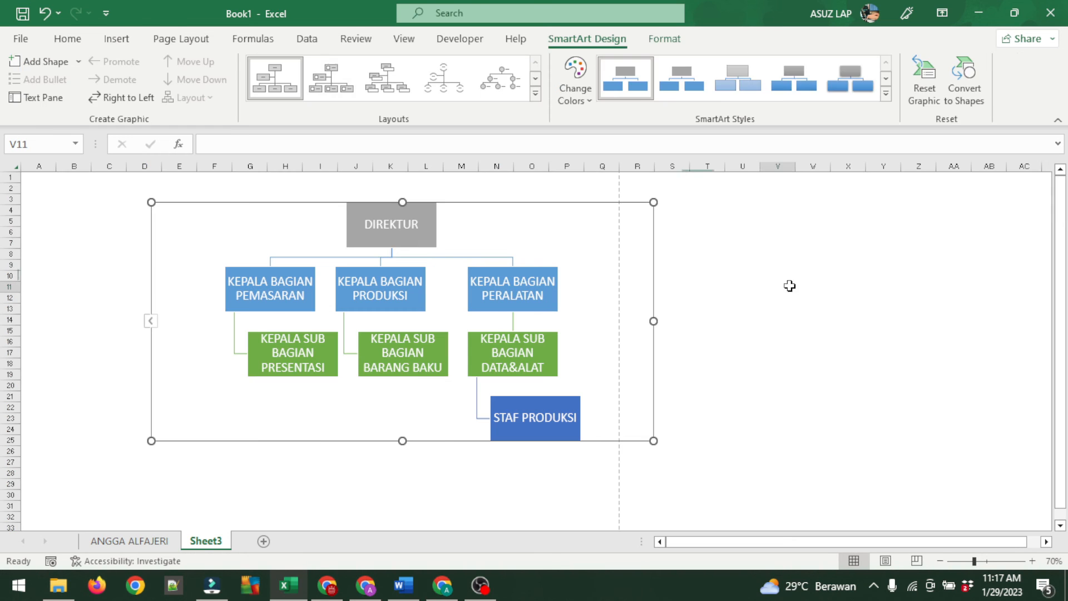
Apply the picture organization chart layout from the SmartArt Layouts gallery.
click(788, 285)
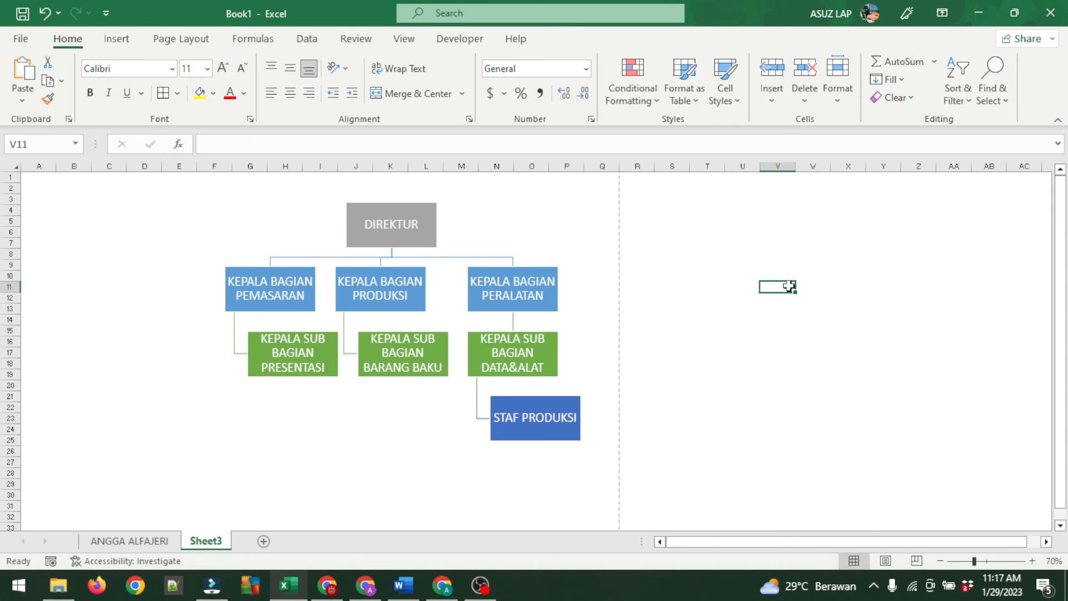
key(ctrl+z)
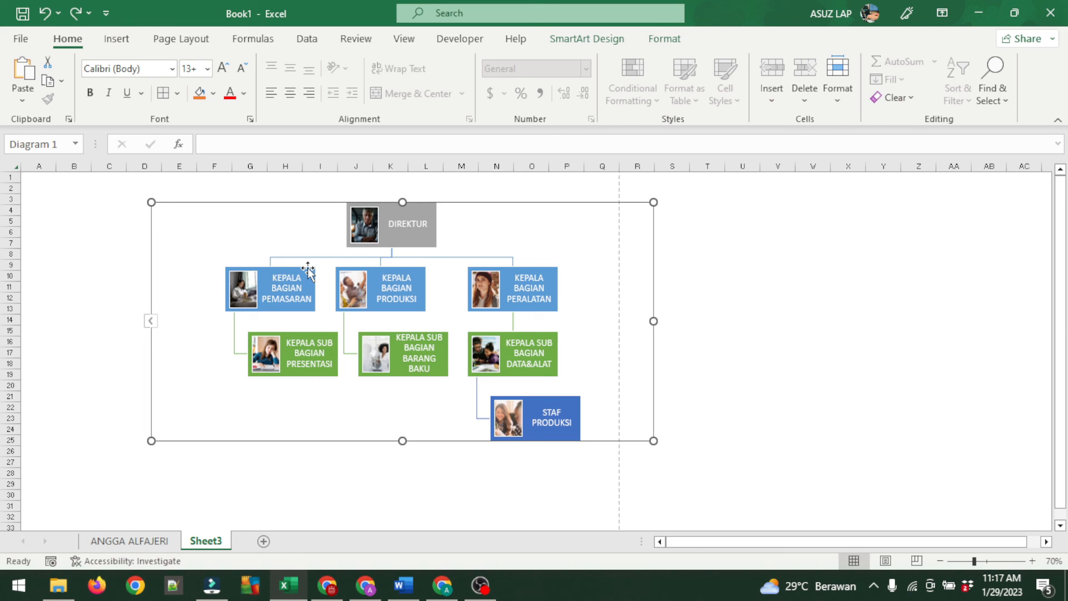
key(ctrl+y)
click(704, 251)
click(525, 206)
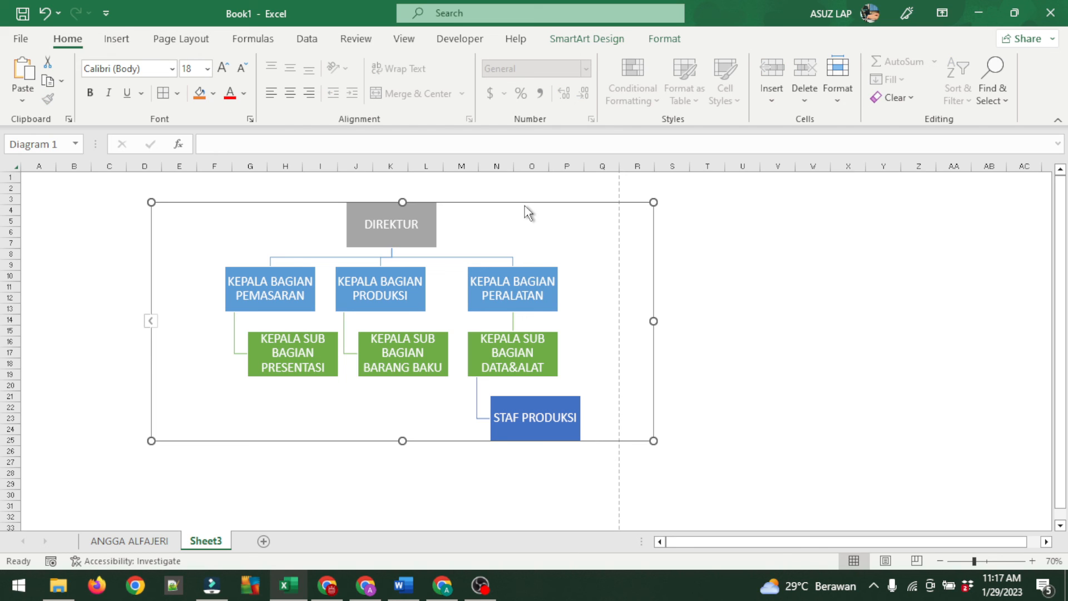
click(591, 40)
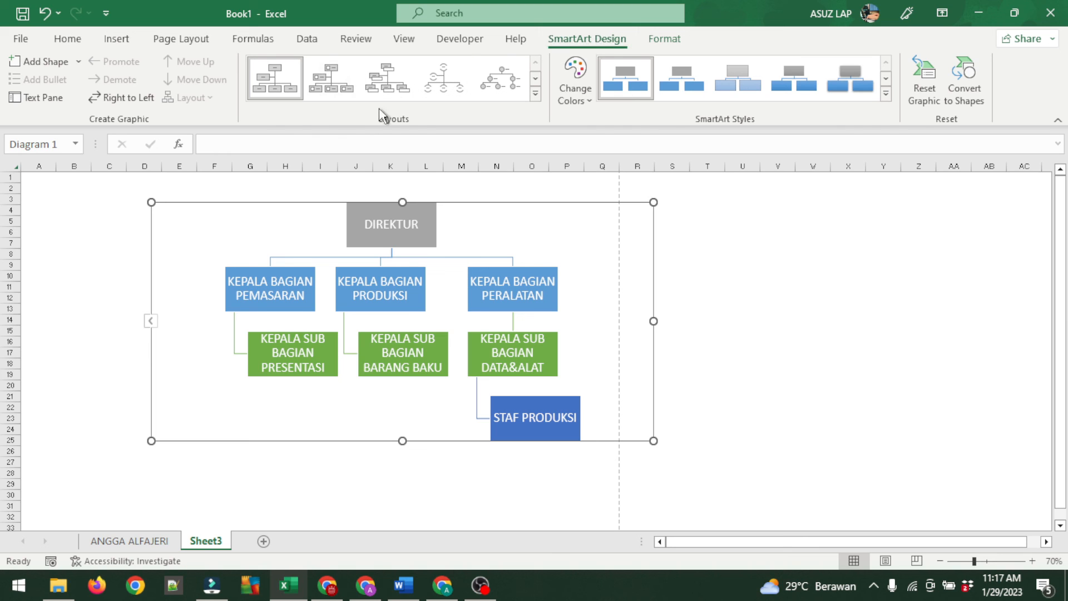
click(331, 80)
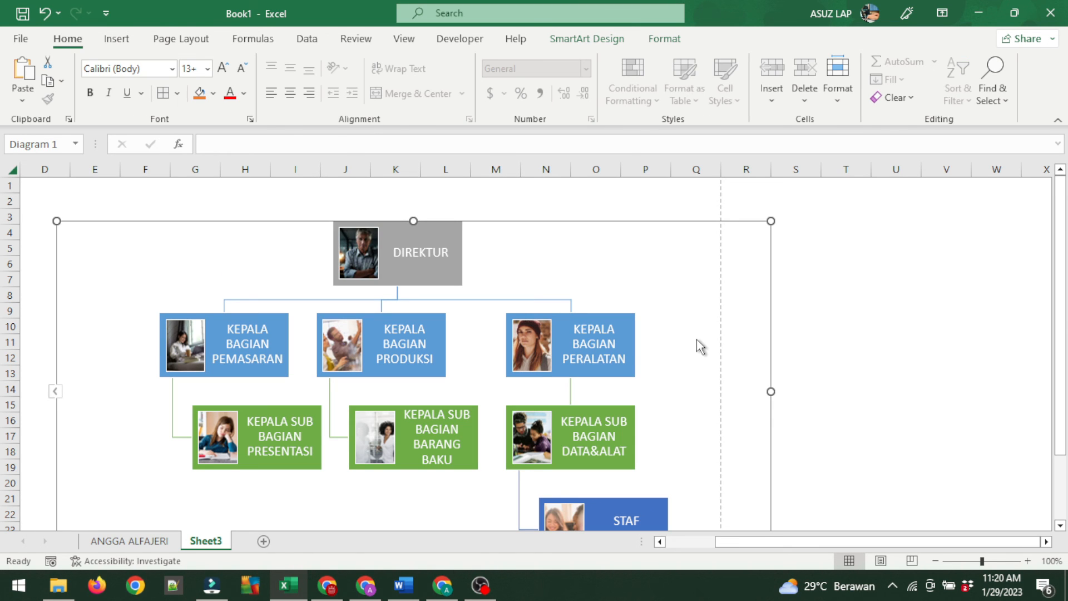
Swap the DIREKTUR photo for gb.jpg using Change Graphic > This Device.
click(838, 319)
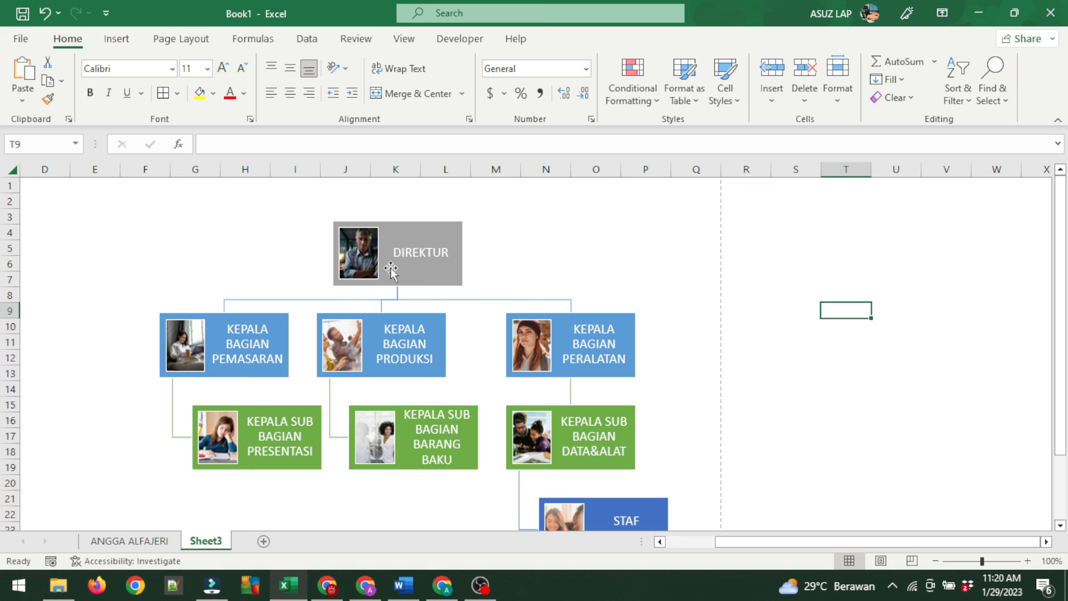
click(364, 258)
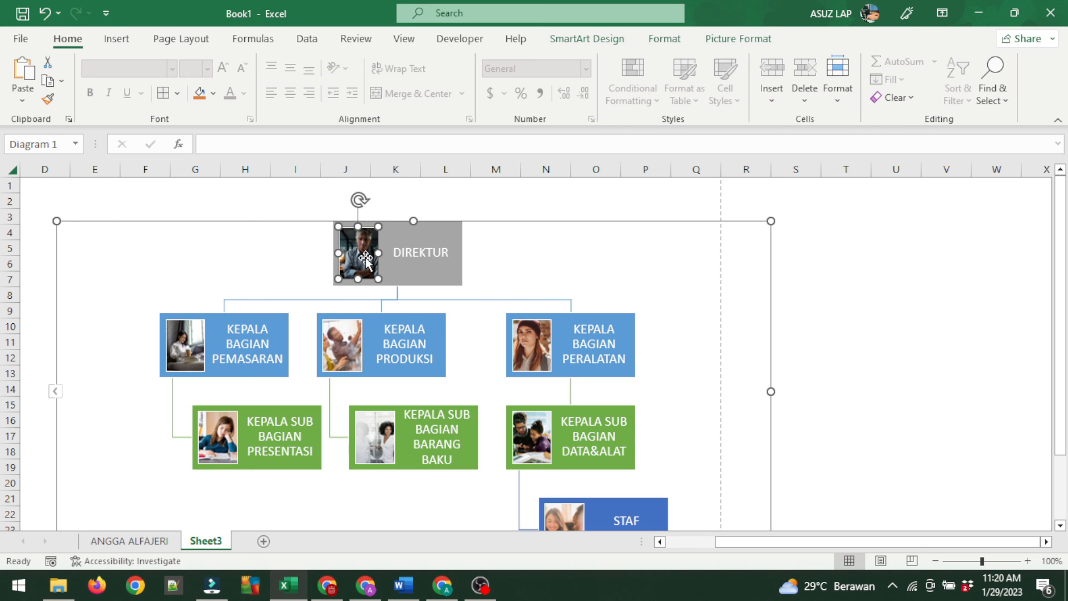
right_click(365, 259)
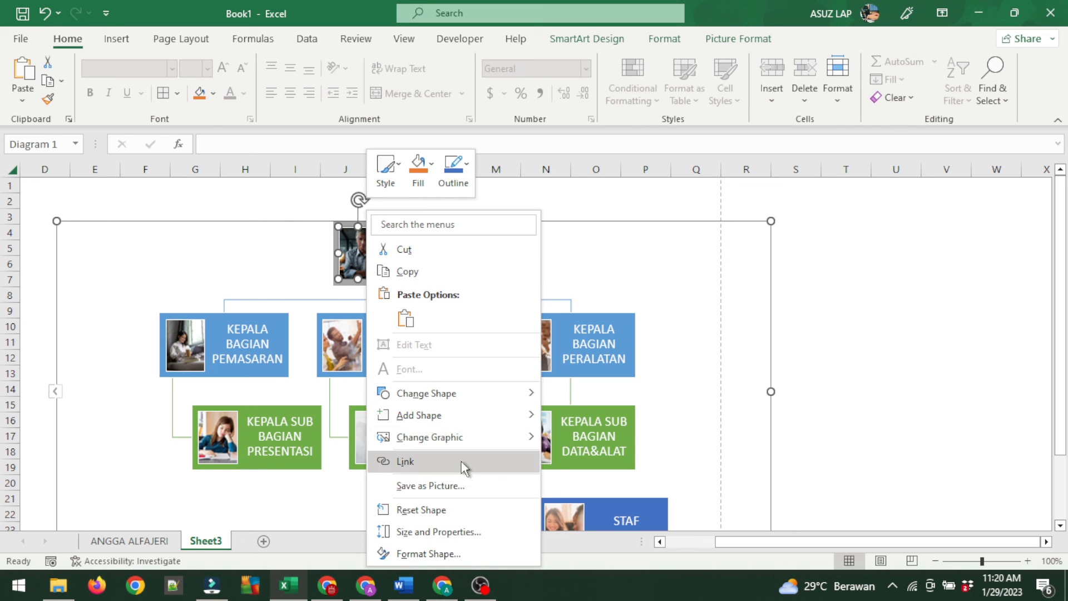
mouse_move(461, 452)
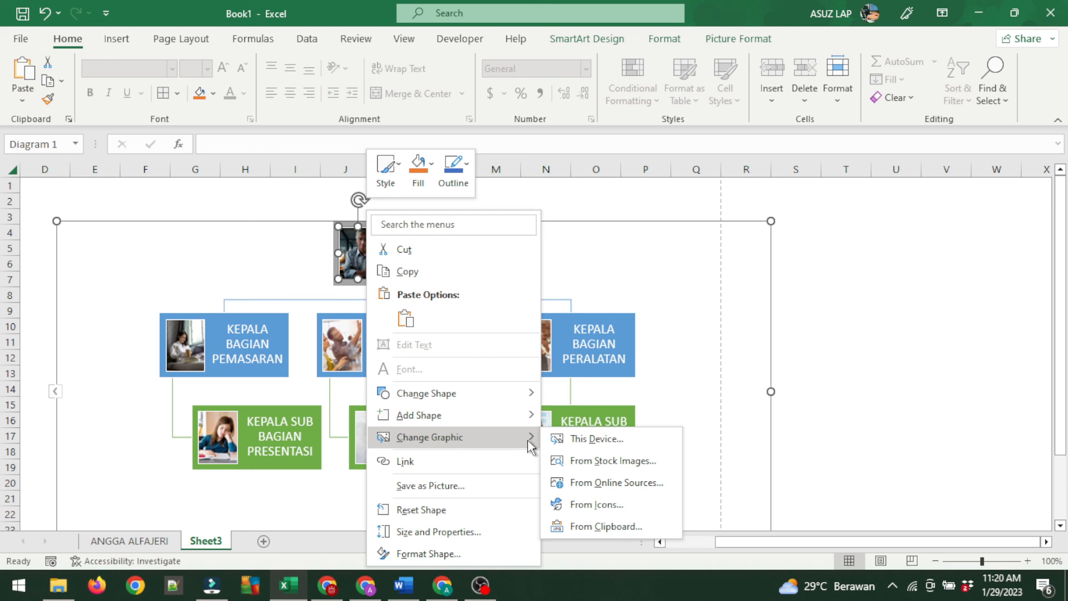
click(573, 442)
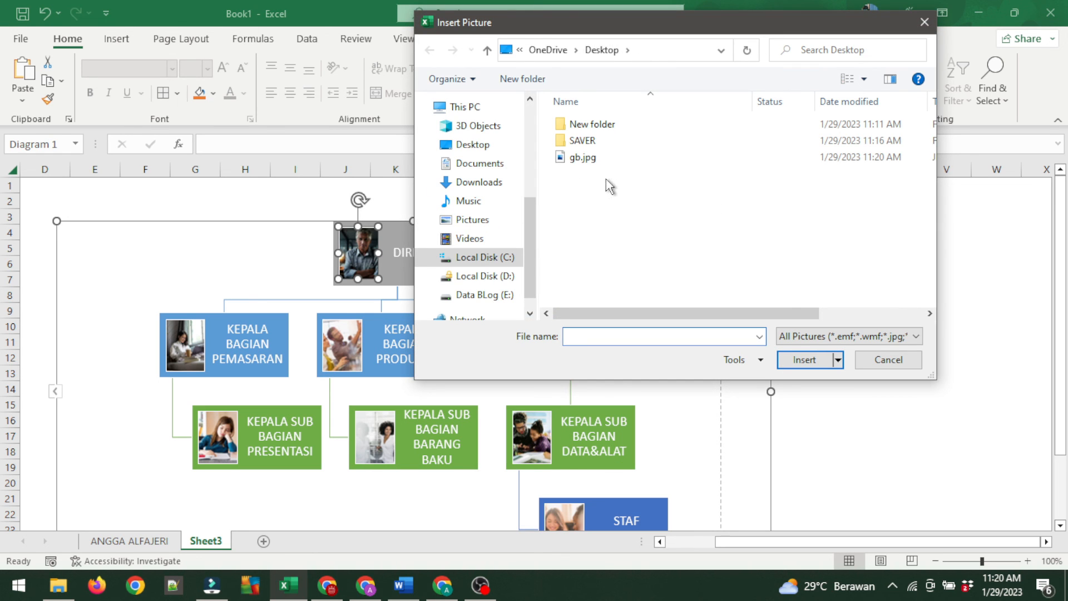
click(580, 160)
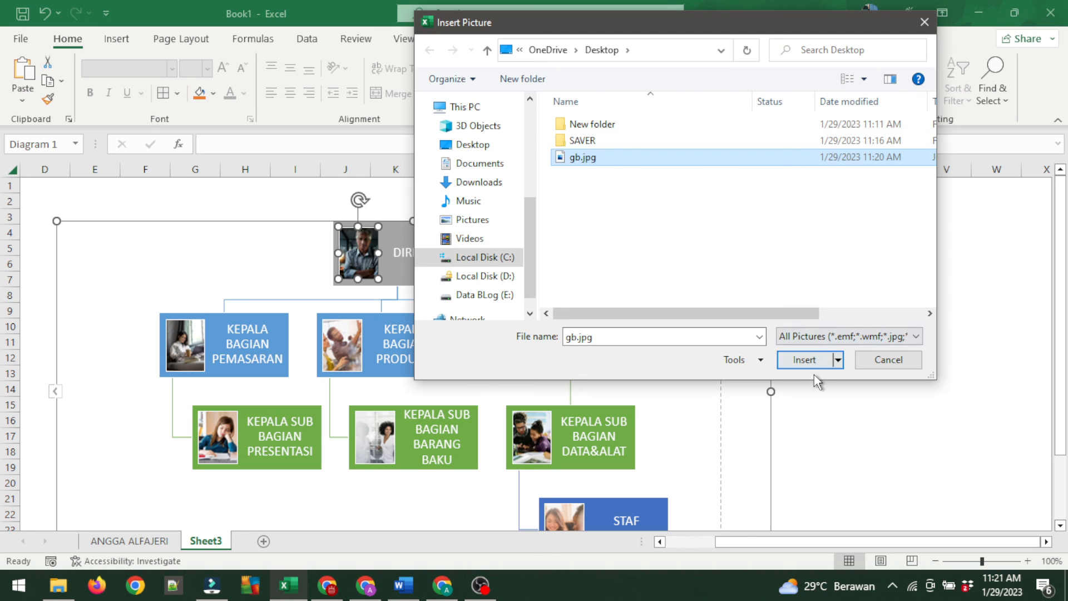
click(809, 361)
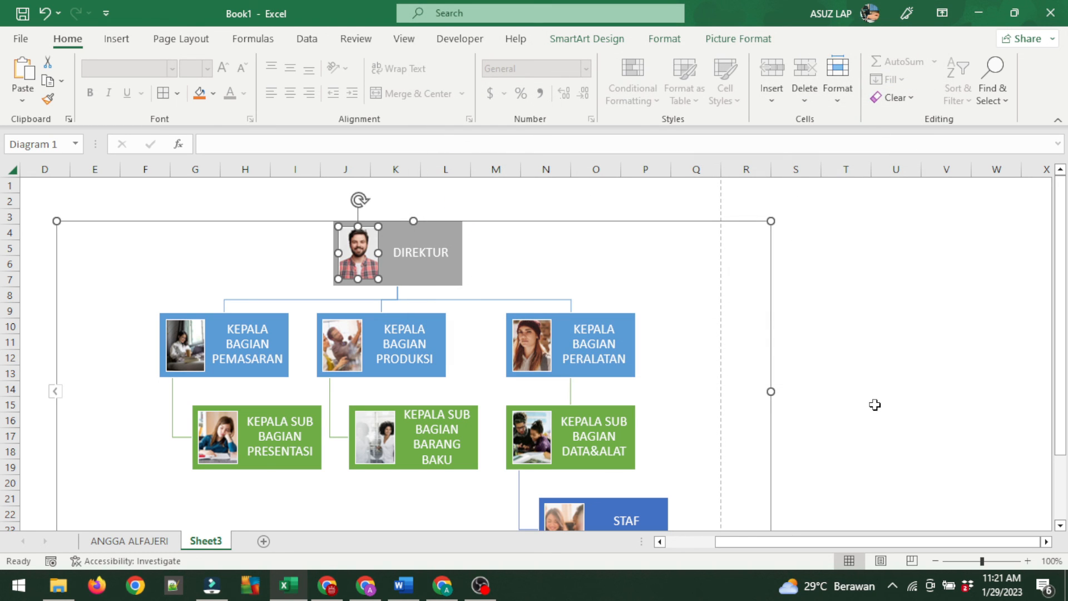